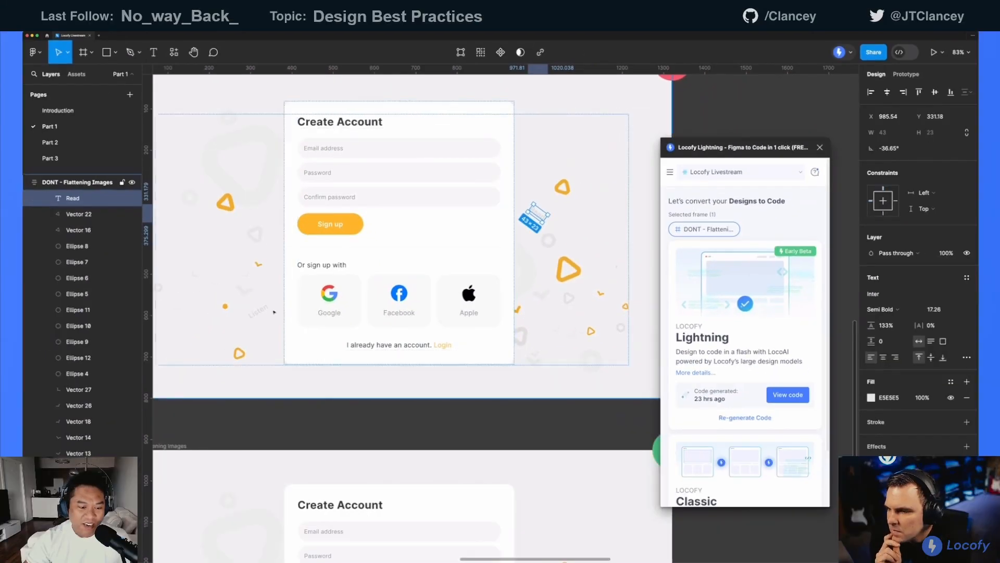
# Clear the layer selection and view the whole DONT - Flattening Images frame
pyautogui.click(86, 550)
pyautogui.click(439, 403)
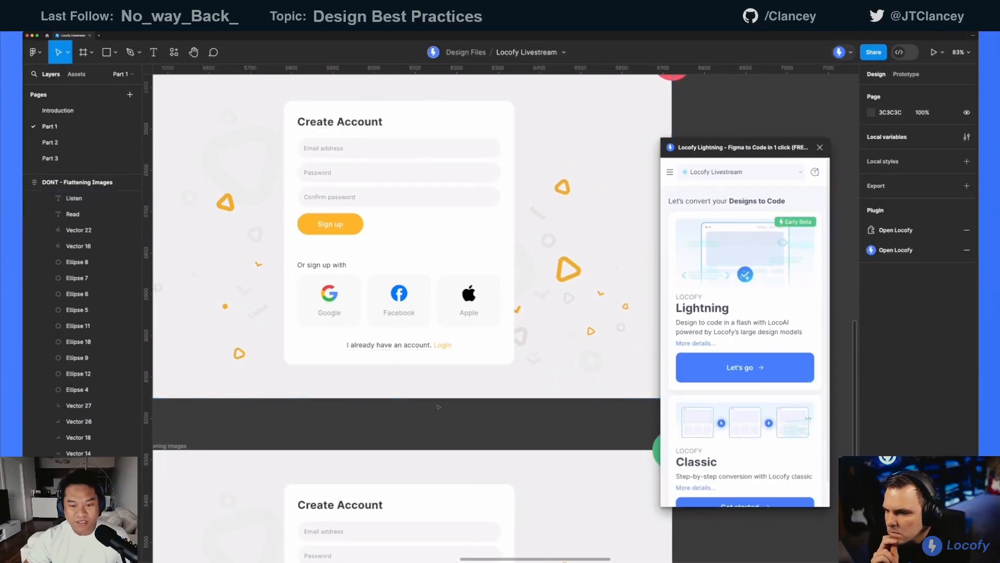
pyautogui.moveTo(439, 404); pyautogui.dragTo(476, 402)
pyautogui.moveTo(435, 274); pyautogui.dragTo(427, 313)
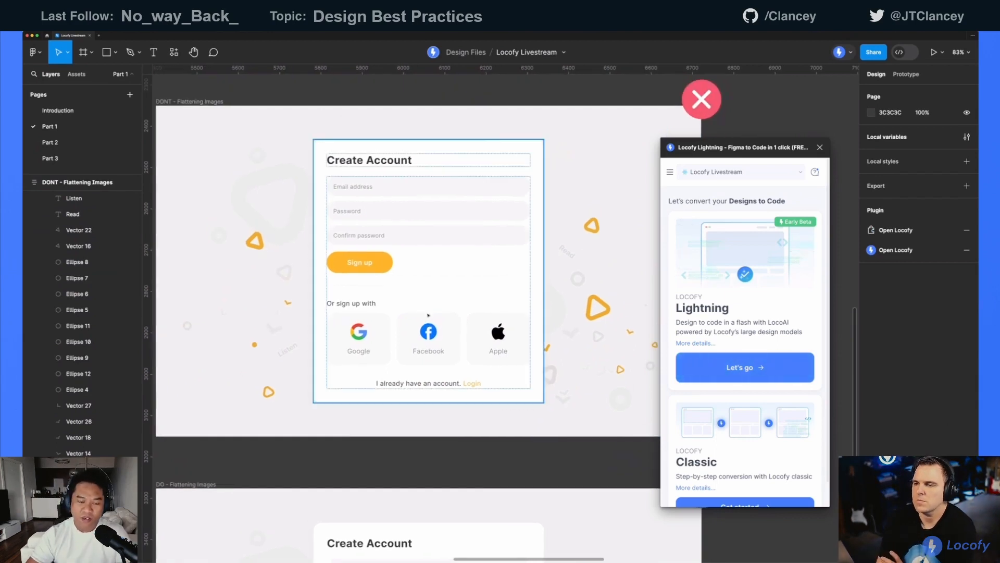
pyautogui.moveTo(428, 316); pyautogui.dragTo(429, 309)
# Inspect the image fill of the DO - Flattening Images frame, closing its fill settings again
pyautogui.moveTo(353, 484); pyautogui.dragTo(377, 261)
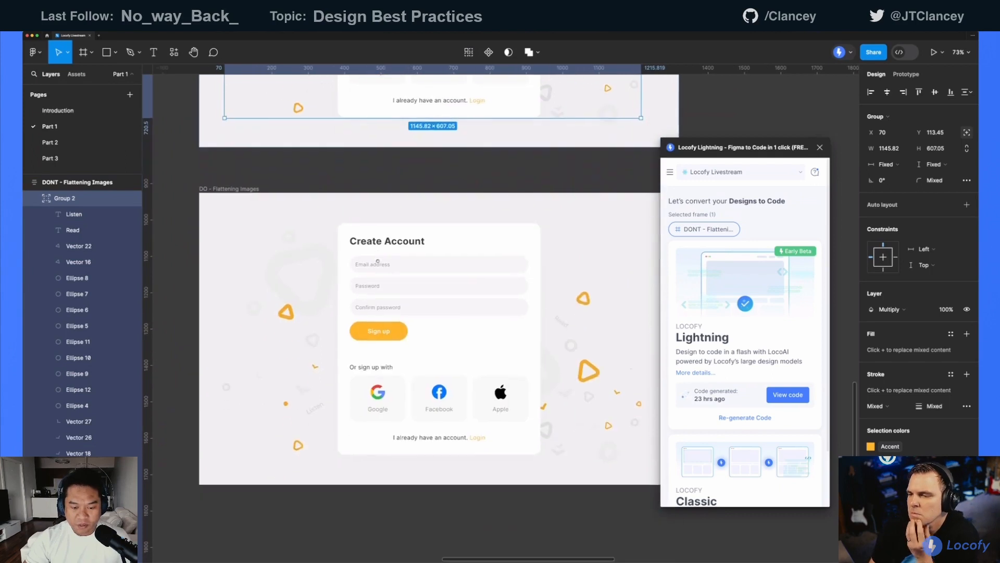
pyautogui.click(241, 205)
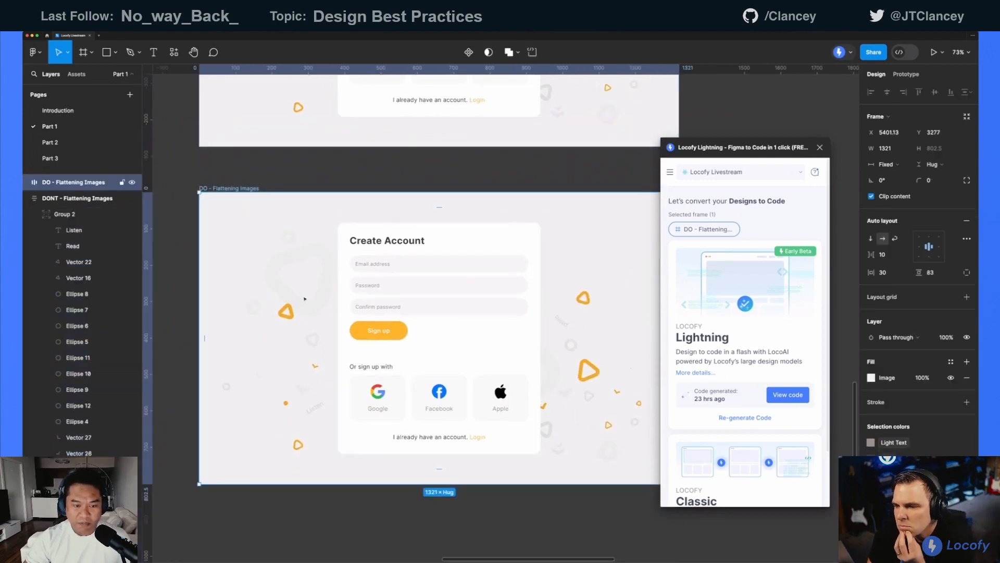
pyautogui.click(871, 377)
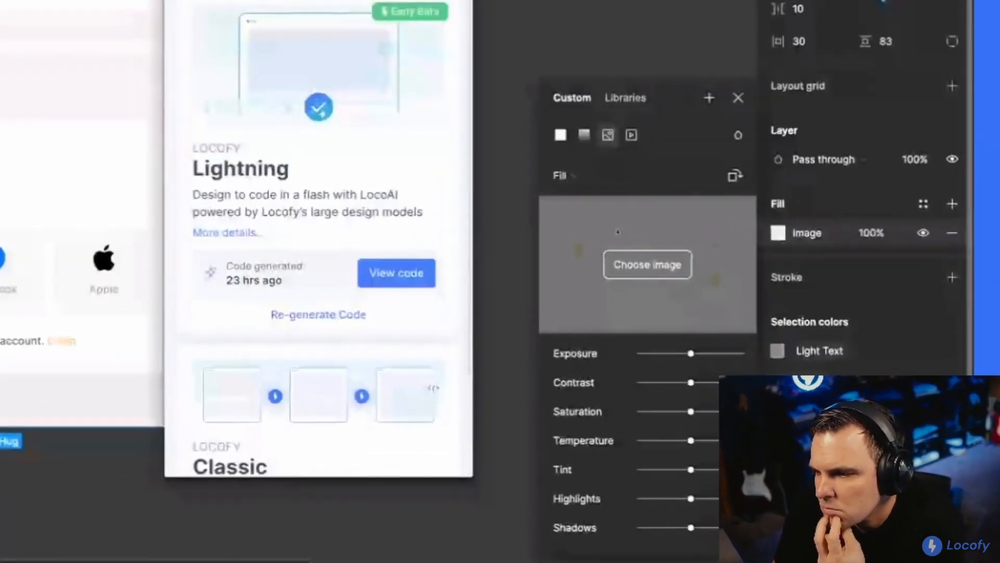
pyautogui.click(738, 97)
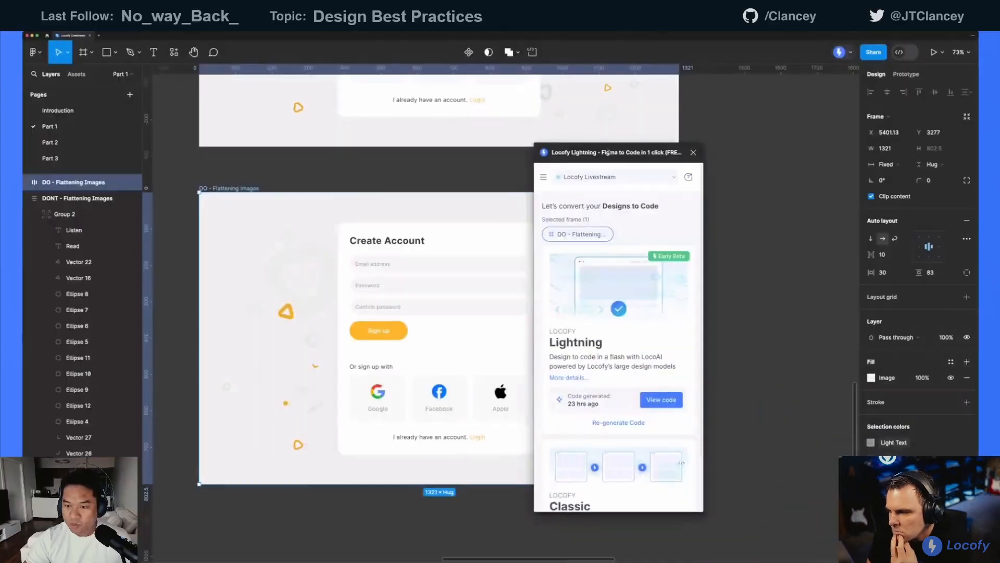
# Move the Locofy Lightning window clear of the Create Account frames
pyautogui.moveTo(615, 161); pyautogui.dragTo(748, 191)
pyautogui.scroll(-2, 432, 219)
pyautogui.scroll(5, 448, 250)
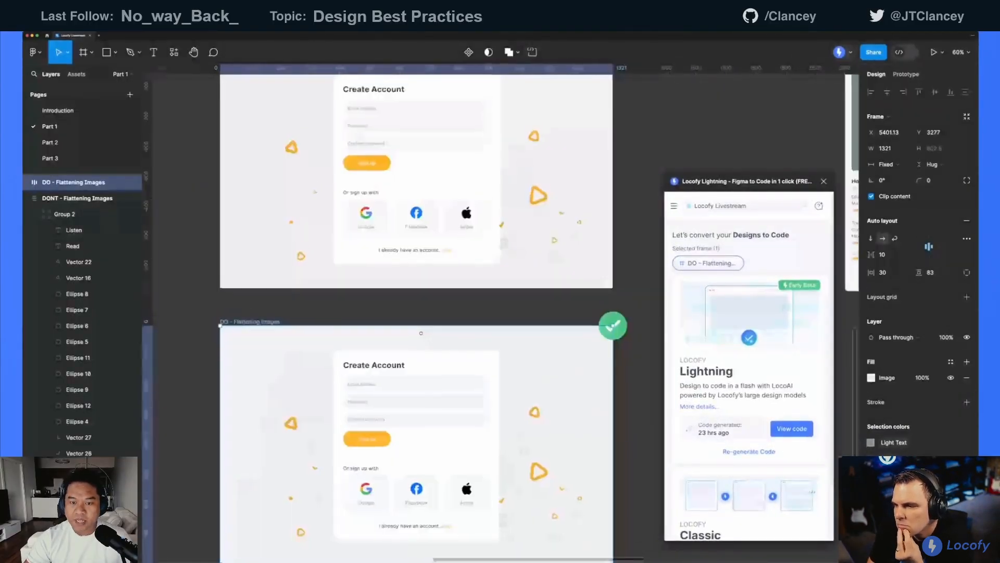
# Compare the background of the DONT - Flattening Images frame with that of the DO frame by selecting each one
pyautogui.click(523, 282)
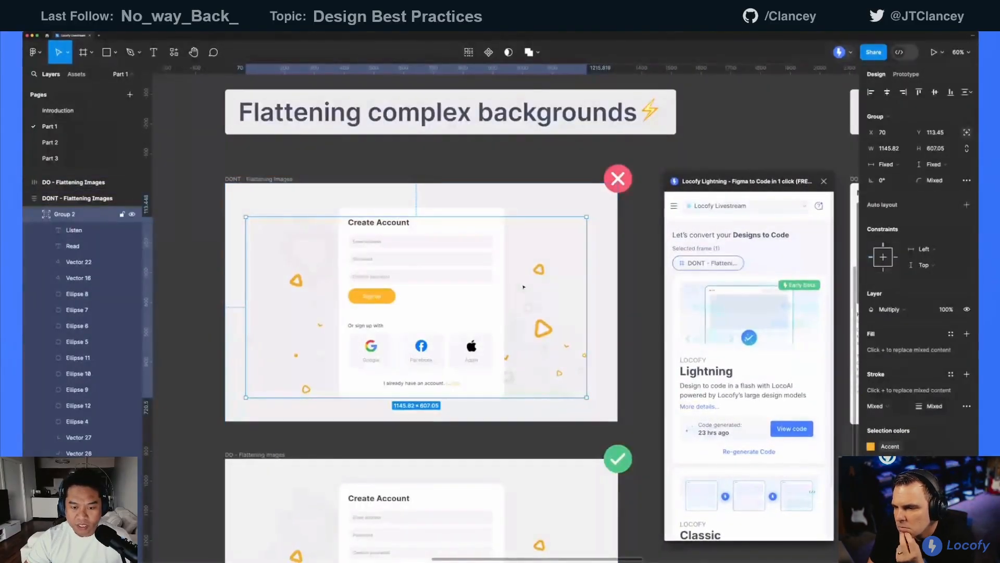
pyautogui.moveTo(477, 425); pyautogui.dragTo(490, 329)
pyautogui.click(276, 359)
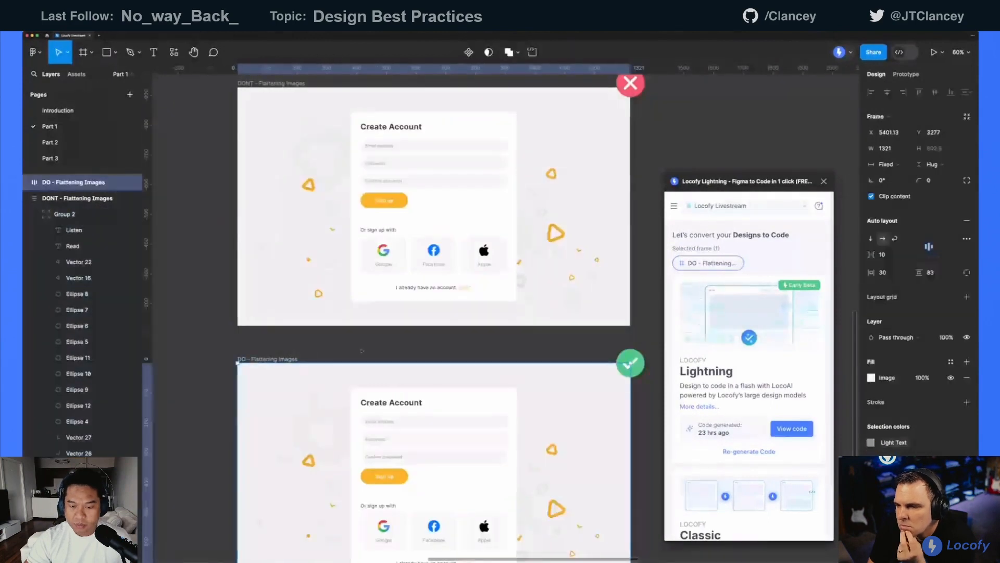
pyautogui.scroll(1, 357, 352)
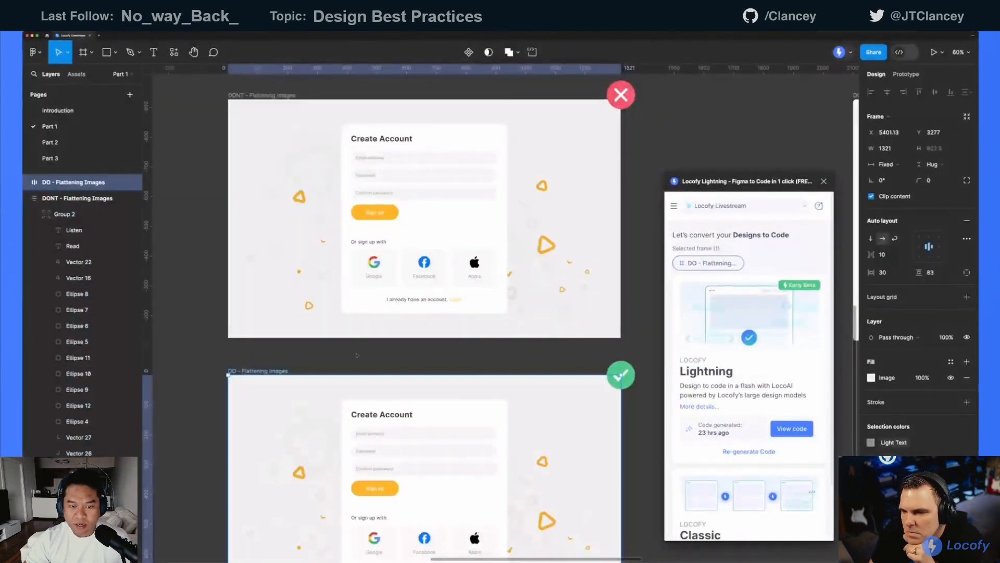
pyautogui.scroll(5, 394, 343)
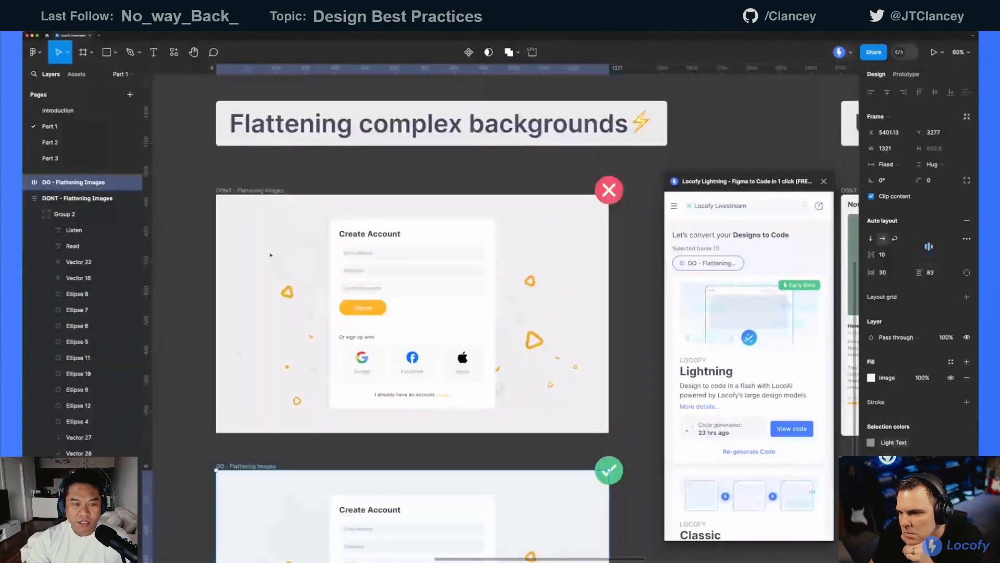
# Inspect the rotated Listen and Read text layers inside the background group of the DONT frame
pyautogui.click(307, 254)
pyautogui.click(325, 285)
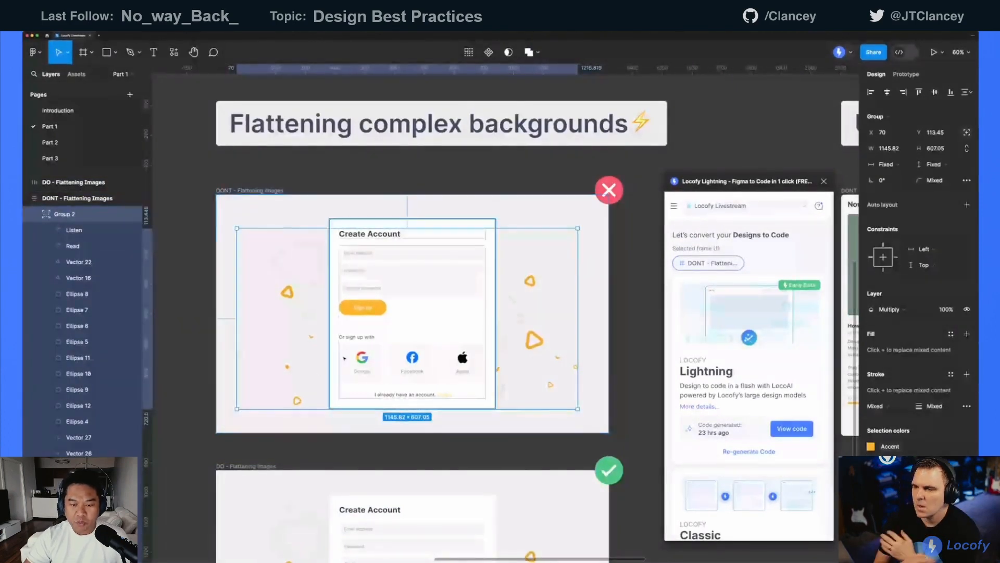
pyautogui.doubleClick(312, 370)
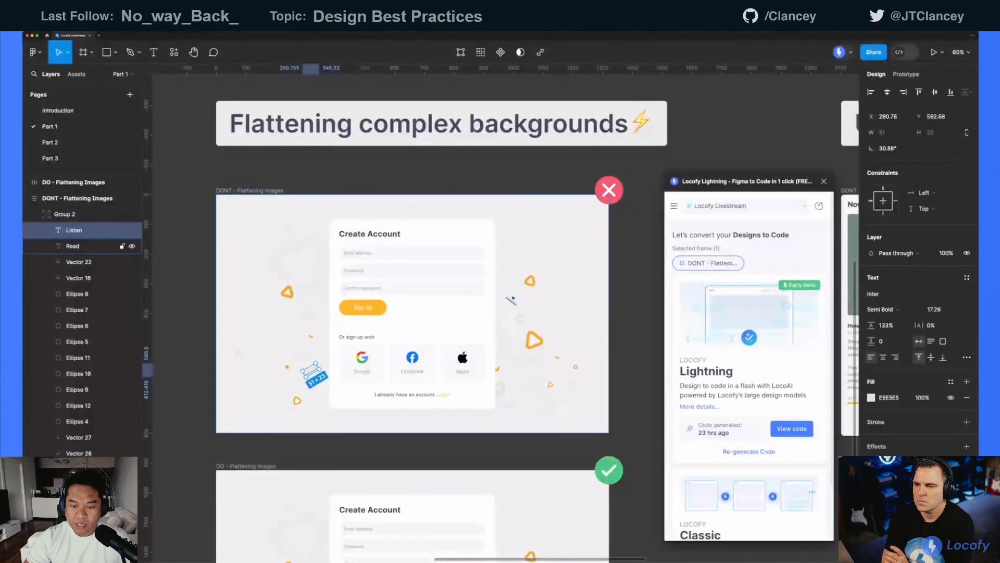
pyautogui.click(512, 299)
pyautogui.click(528, 302)
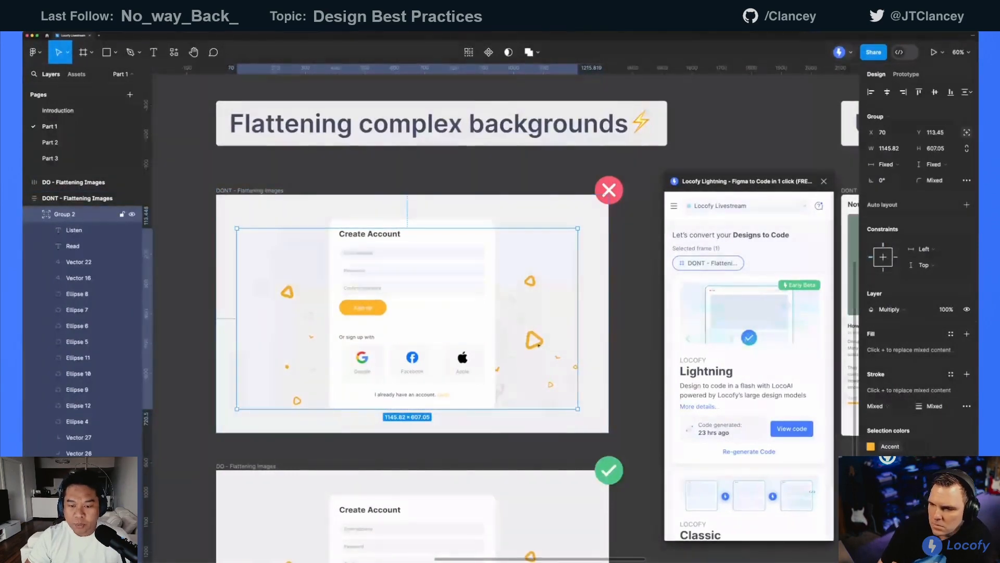
# Inspect the yellow triangle and tick-shaped vectors in the background to the right of the DONT frame's form
pyautogui.click(535, 341)
pyautogui.click(529, 281)
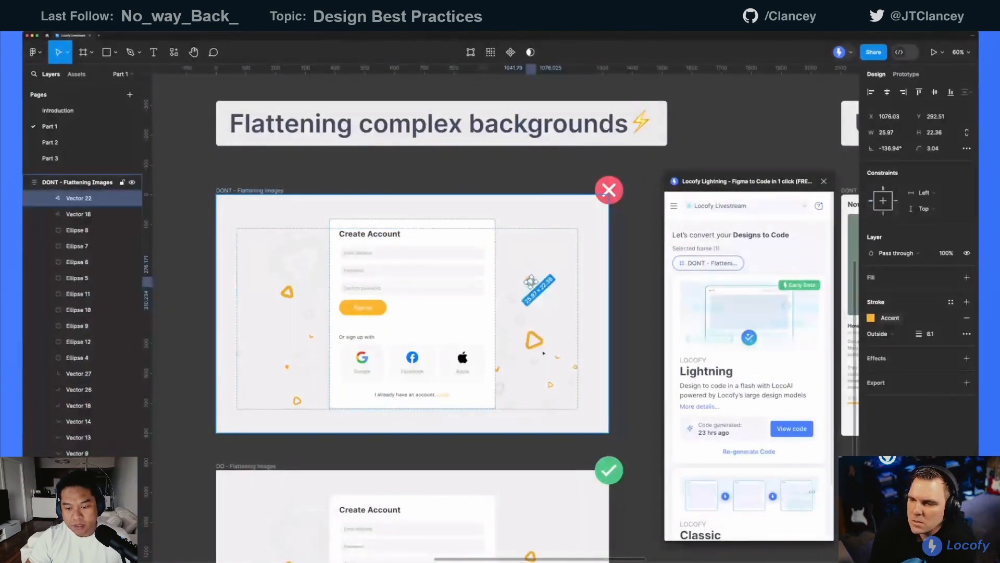
pyautogui.click(557, 356)
pyautogui.scroll(-1, 516, 323)
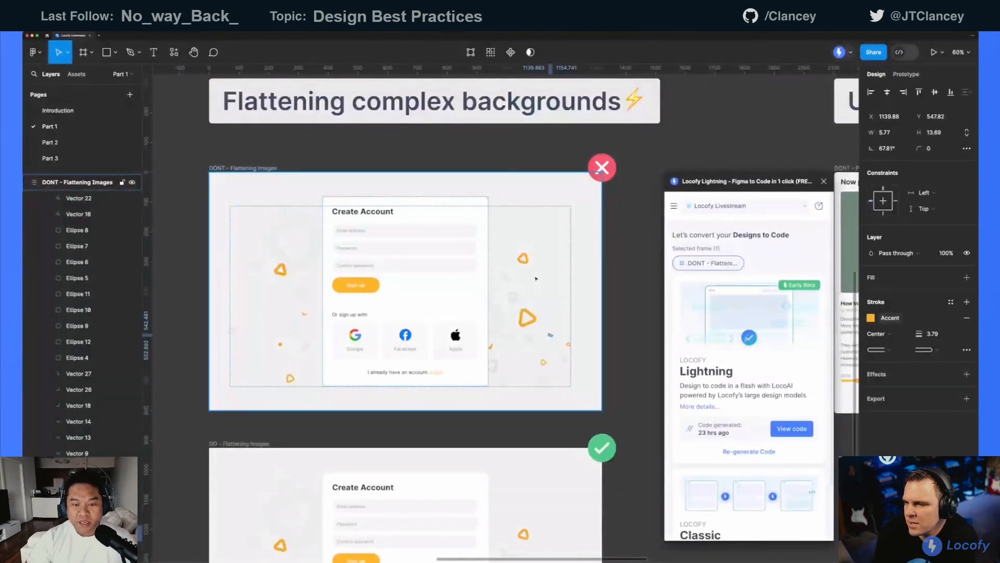
# Select the whole group of background decorations in the DONT - Flattening Images frame
pyautogui.click(536, 279)
pyautogui.scroll(-1, 536, 278)
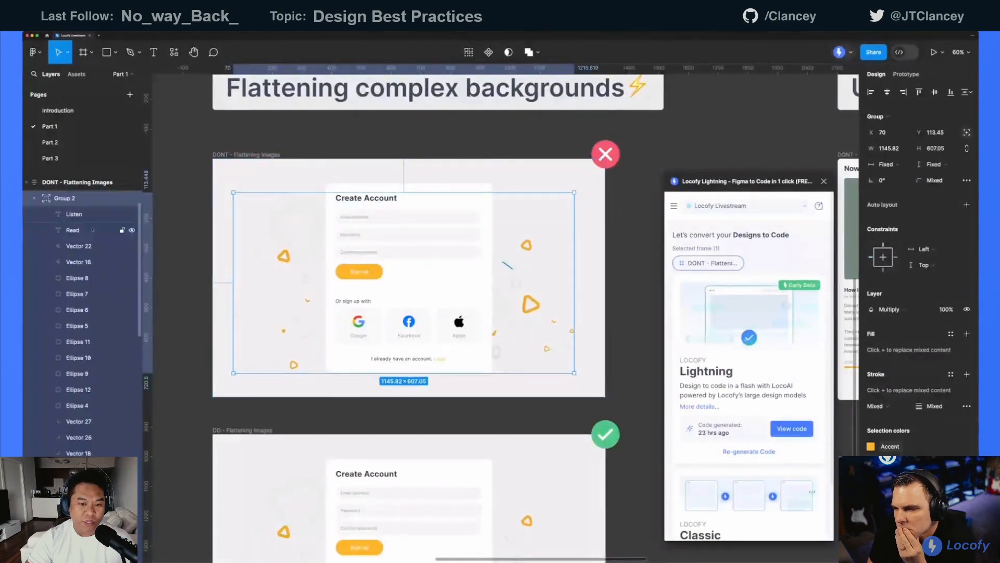
pyautogui.scroll(-1, 262, 210)
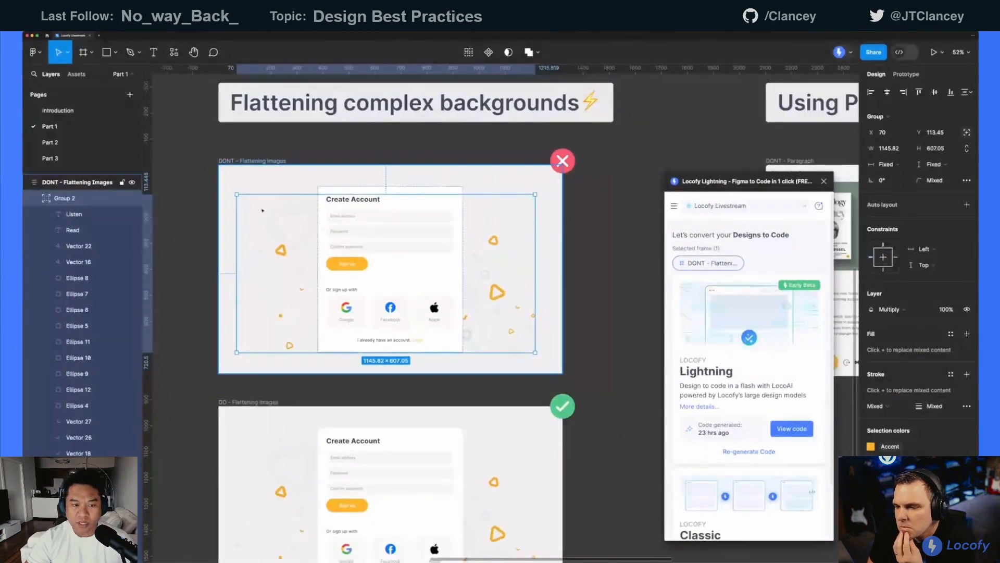
# Select both the DONT and DO - Flattening Images frames and open their generated Locofy Lightning code
pyautogui.click(248, 161)
pyautogui.keyDown('shift'); pyautogui.click(243, 401); pyautogui.keyUp('shift')
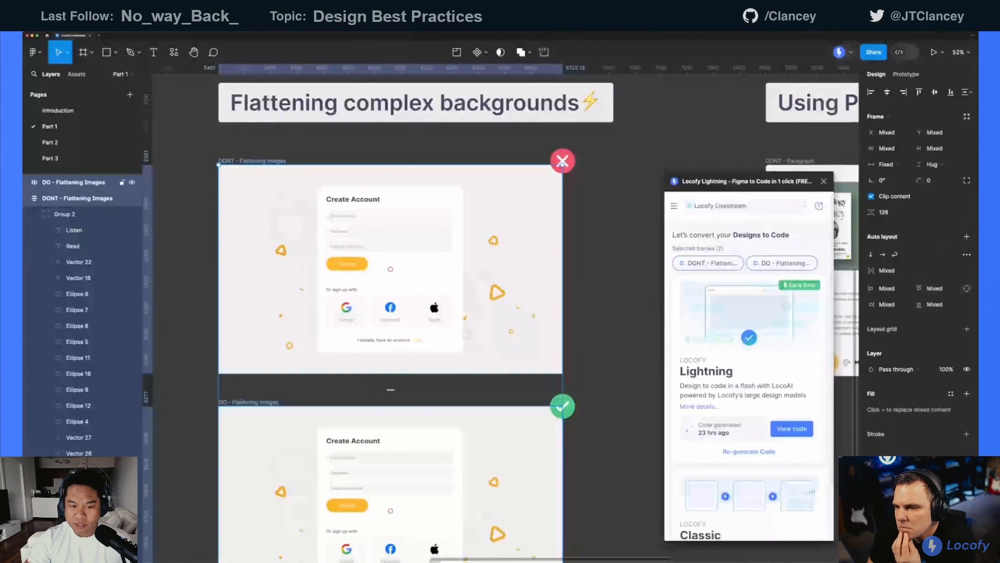
pyautogui.scroll(-1, 241, 397)
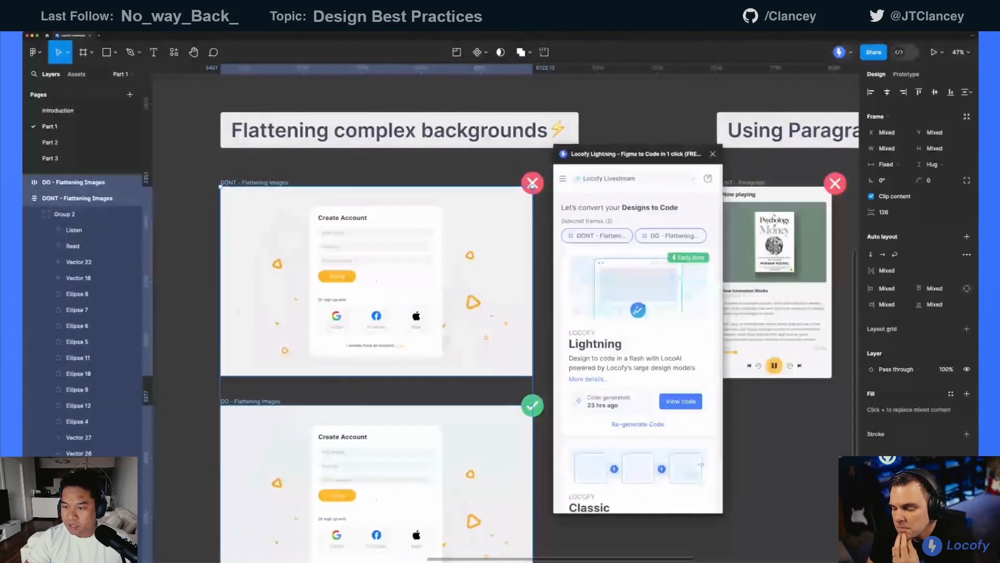
pyautogui.moveTo(740, 181); pyautogui.dragTo(629, 153)
pyautogui.click(676, 399)
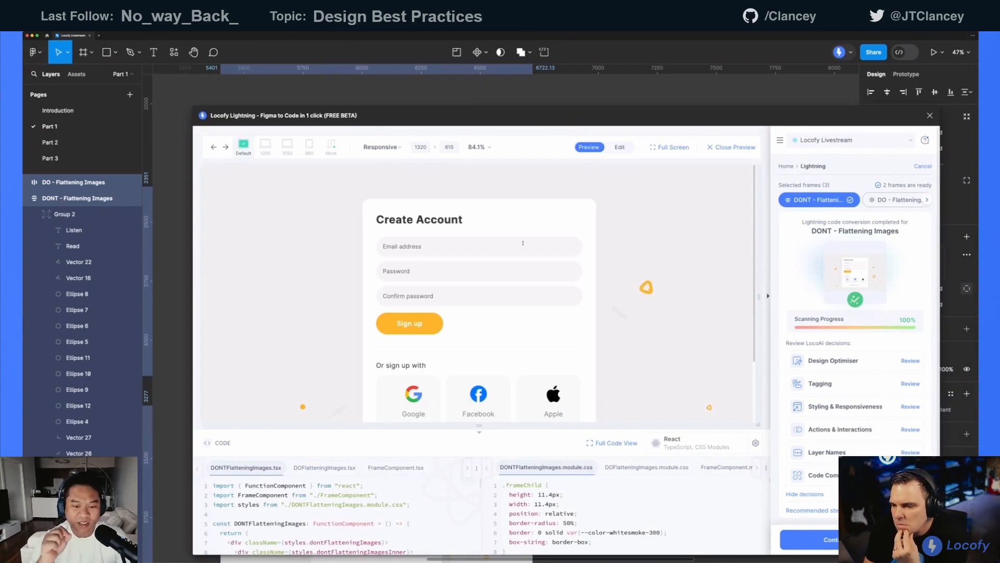
# Examine how the Create Account form and its background shapes render in the DONT - Flattening Images preview
pyautogui.scroll(-3, 523, 243)
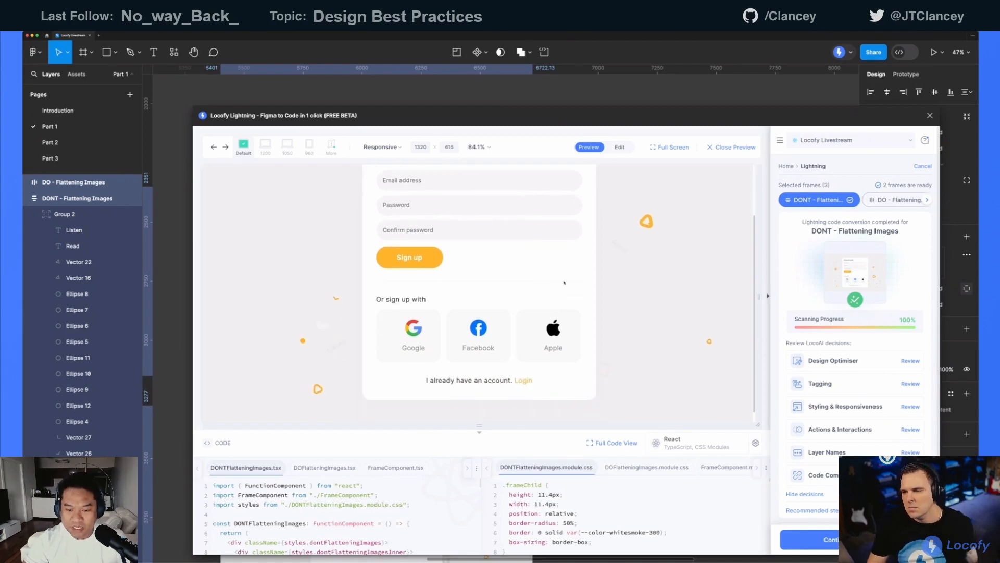
pyautogui.scroll(3, 565, 282)
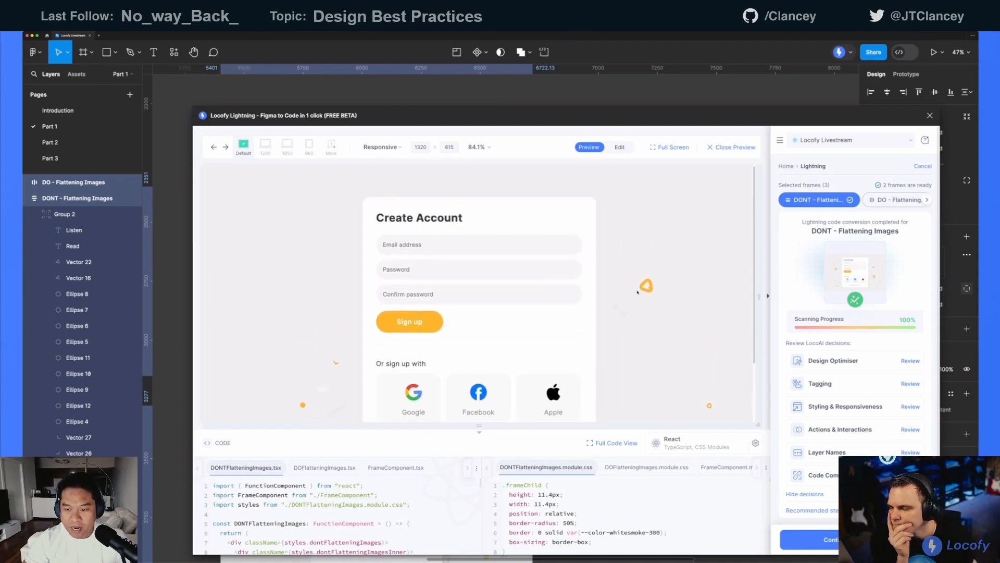
pyautogui.scroll(-1, 609, 295)
pyautogui.scroll(-1, 633, 296)
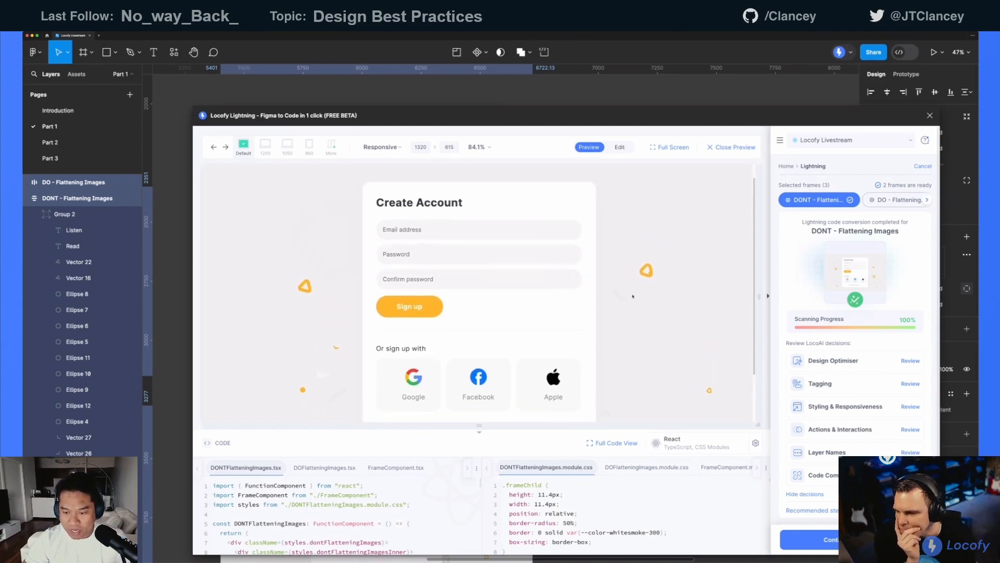
pyautogui.scroll(-3, 635, 312)
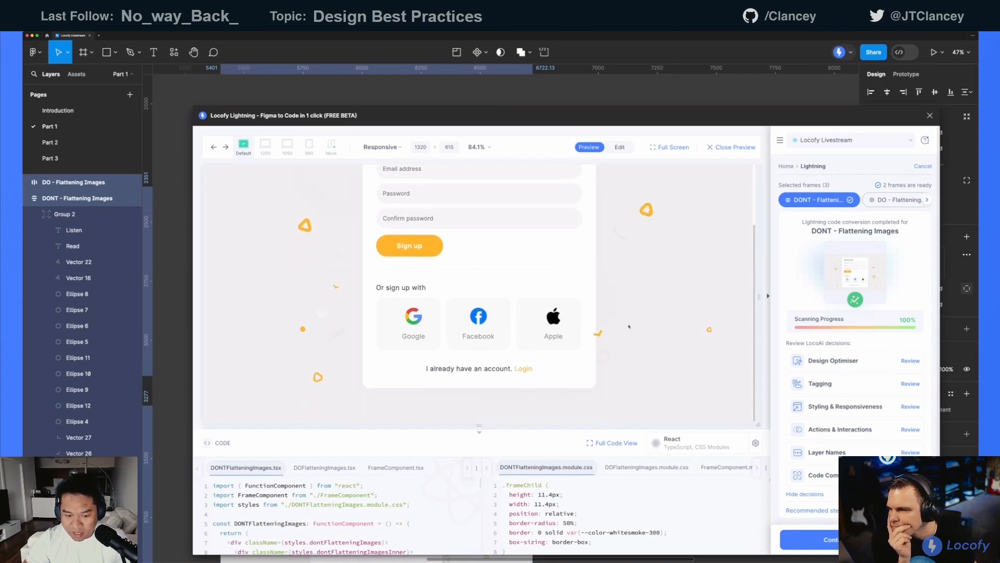
pyautogui.scroll(1, 341, 272)
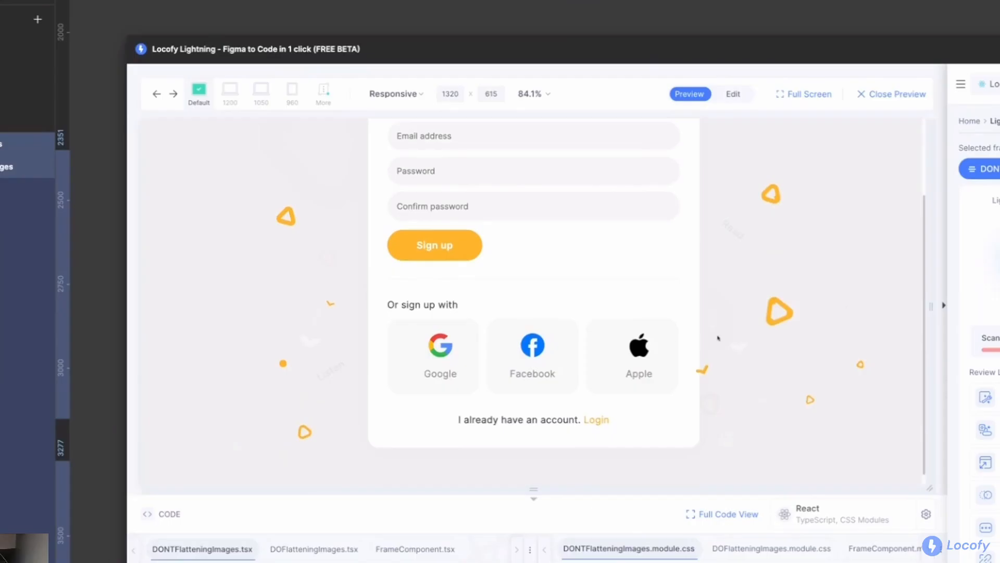
pyautogui.scroll(2, 760, 319)
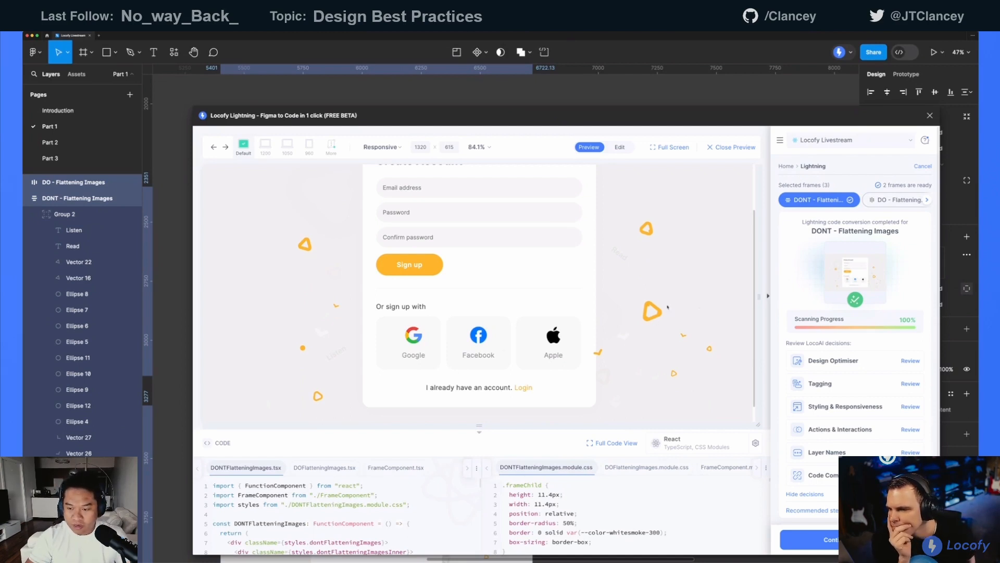
# Inspect the large yellow triangle's generated code, enlarging the code area to highlight its .formFrameIcon CSS rule and restoring it
pyautogui.click(654, 311)
pyautogui.scroll(-1, 312, 490)
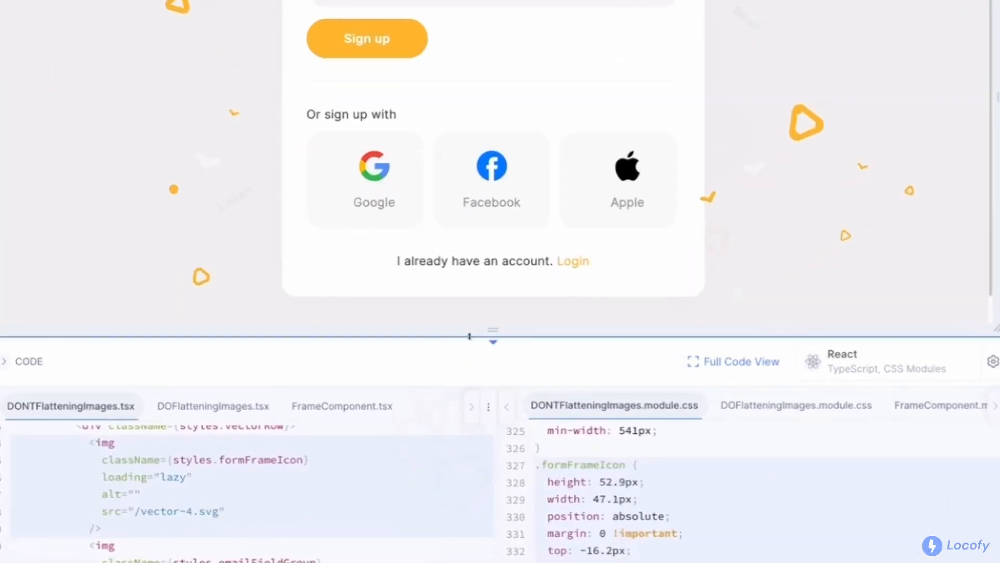
pyautogui.moveTo(469, 332); pyautogui.dragTo(490, 144)
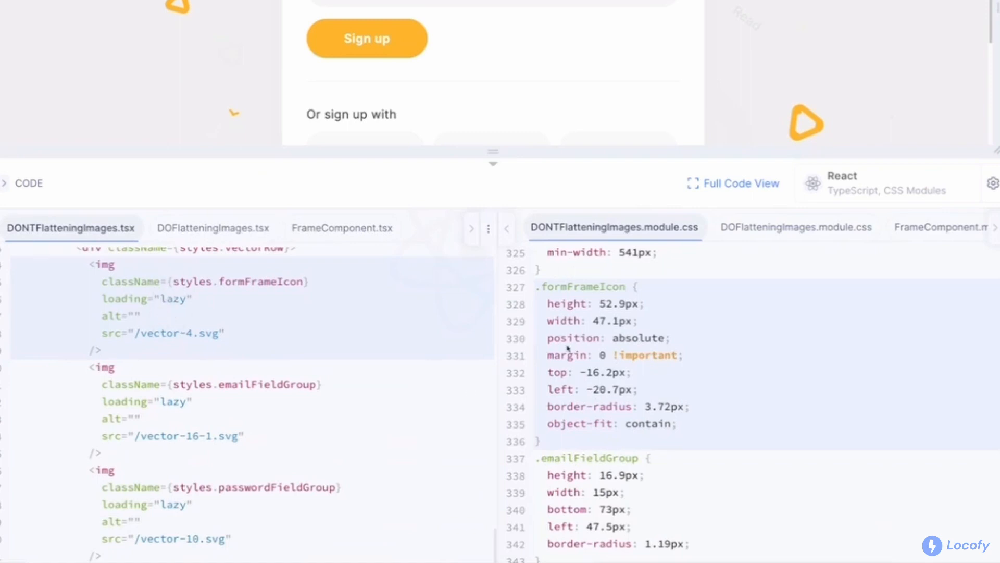
pyautogui.moveTo(553, 437); pyautogui.dragTo(538, 283)
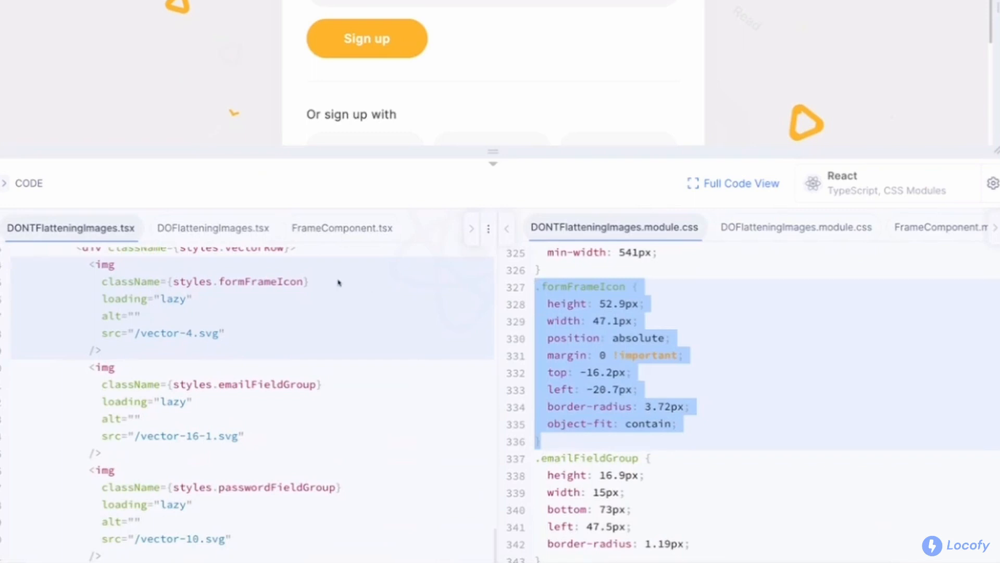
pyautogui.moveTo(534, 162); pyautogui.dragTo(539, 324)
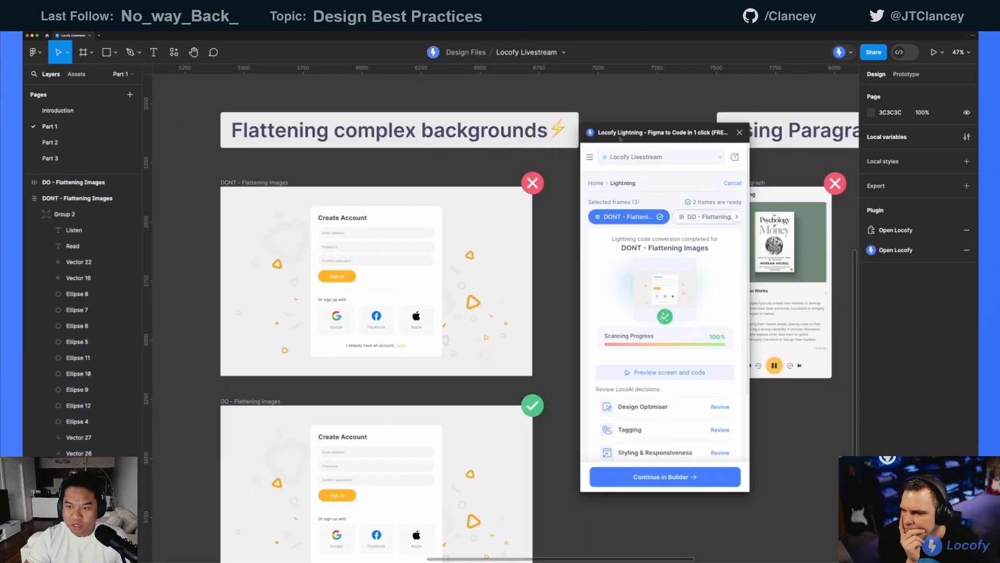
# Close the code preview and return to the two Flattening Images frames on the canvas
pyautogui.moveTo(622, 137); pyautogui.dragTo(659, 139)
pyautogui.scroll(-1, 549, 264)
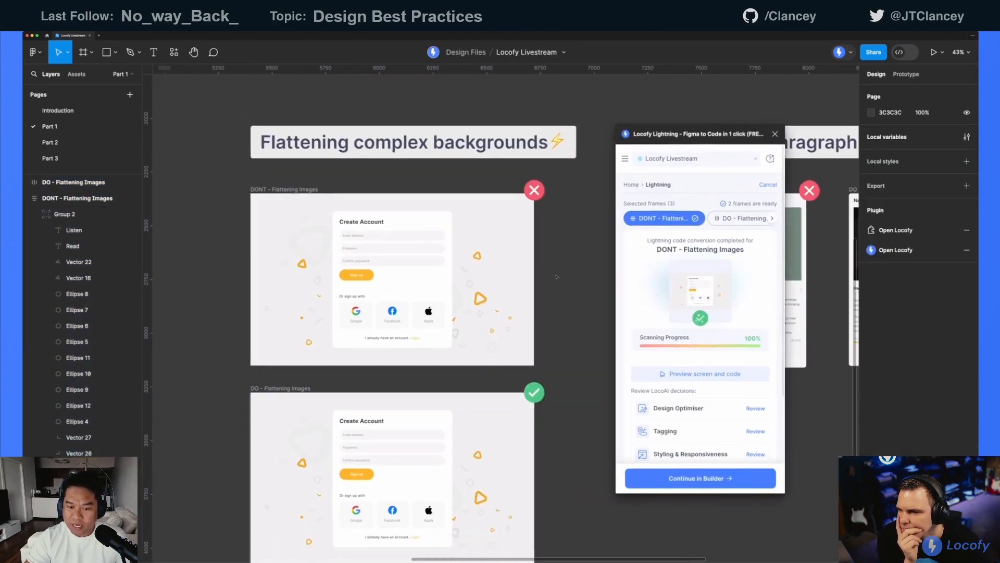
pyautogui.scroll(-2, 549, 264)
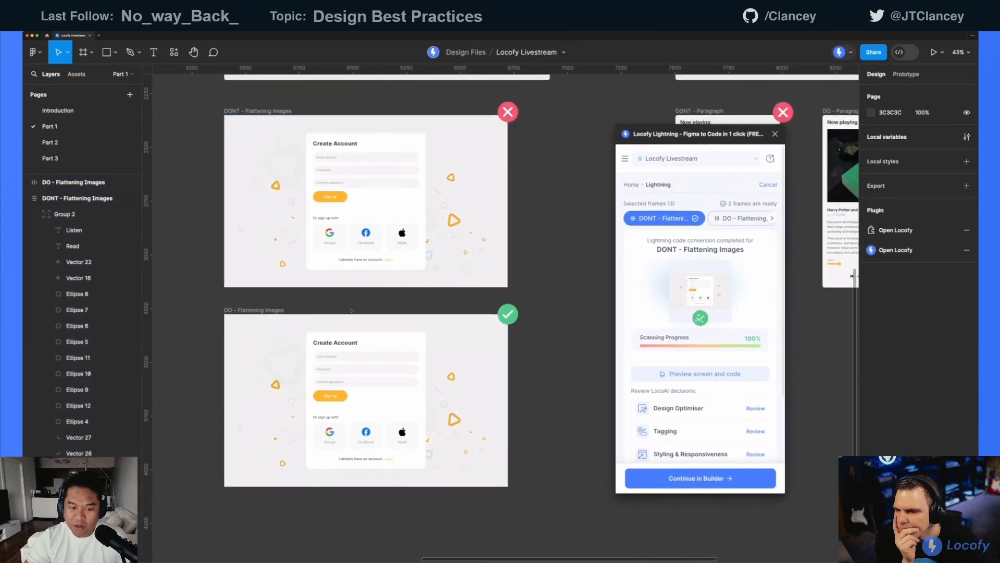
pyautogui.scroll(-2, 397, 246)
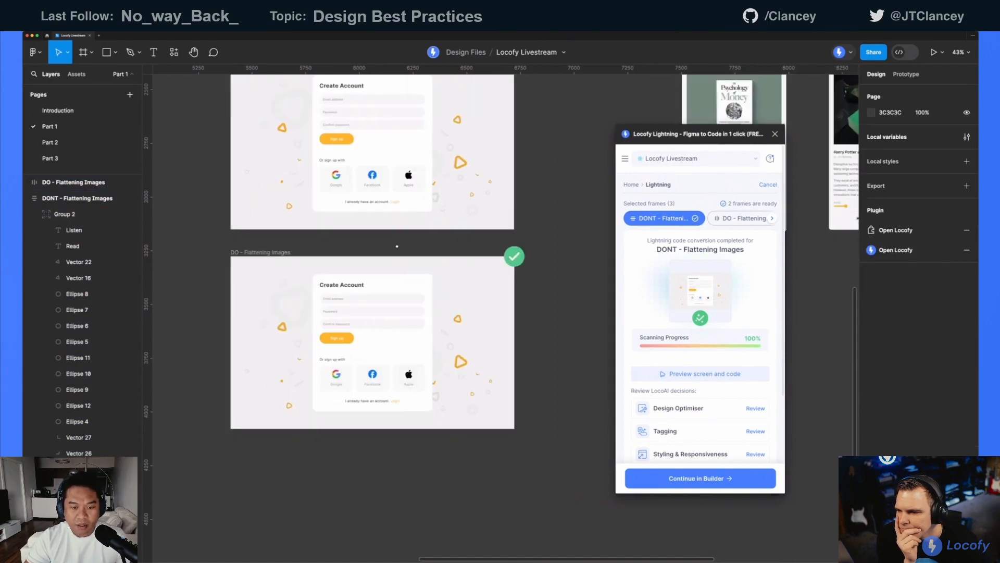
pyautogui.scroll(-3, 392, 244)
# Duplicate the DONT - Flattening Images frame and place the copy below the DO frame at about Y 4492
pyautogui.click(284, 264)
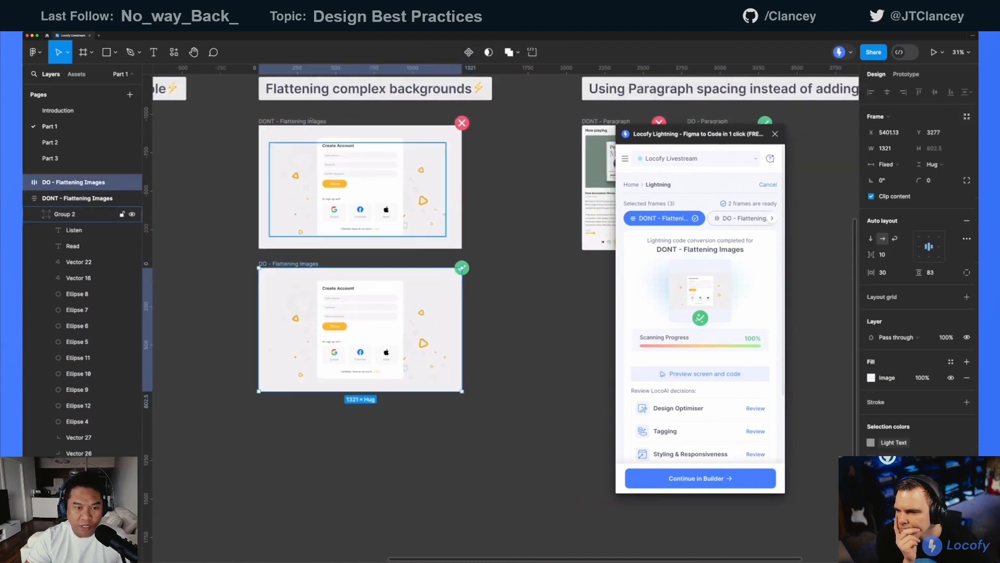
pyautogui.click(291, 121)
pyautogui.moveTo(290, 122); pyautogui.dragTo(290, 451)
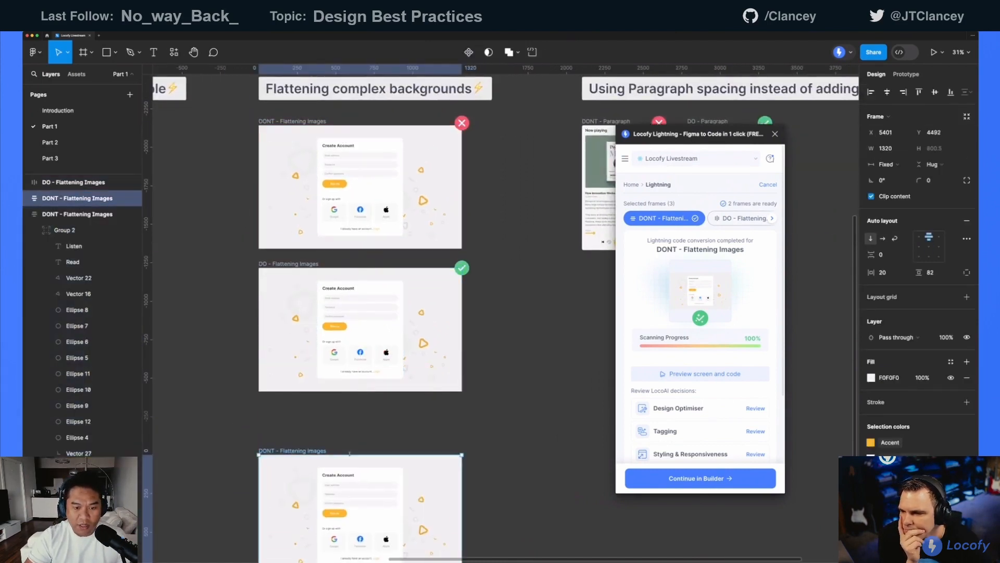
# Delete the Create Account form frame from the copied DONT - Flattening Images frame, keeping only its background shapes
pyautogui.moveTo(372, 432); pyautogui.dragTo(421, 216)
pyautogui.scroll(3, 397, 263)
pyautogui.click(512, 301)
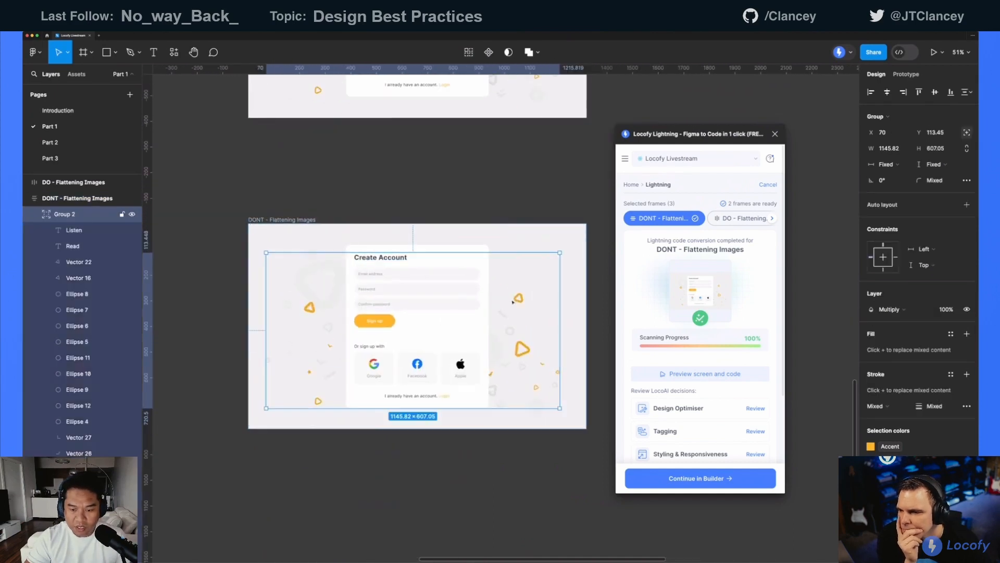
pyautogui.click(437, 282)
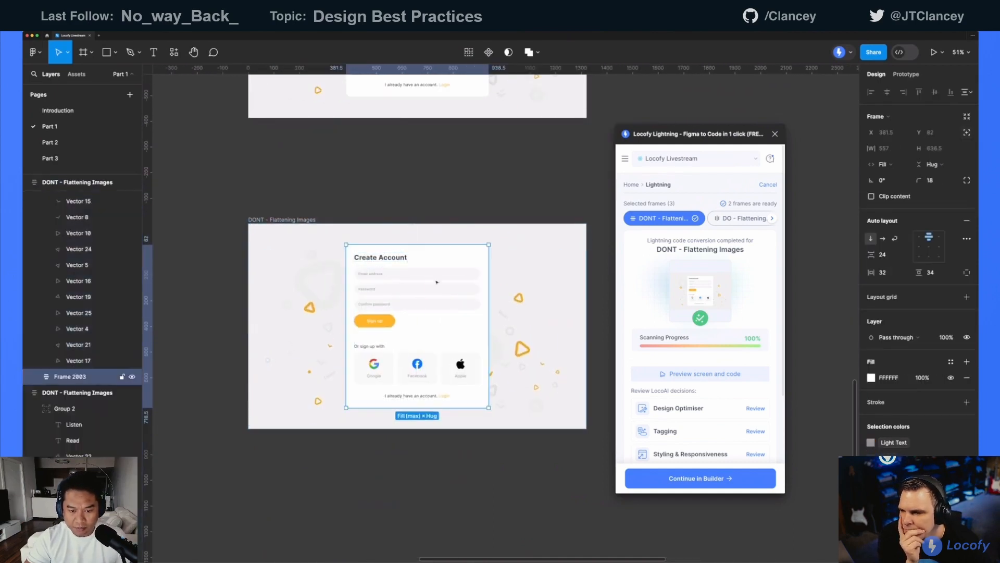
pyautogui.press('Delete')
# Copy the background-only frame as a PNG and paste it as an image on the canvas below that frame
pyautogui.click(462, 280)
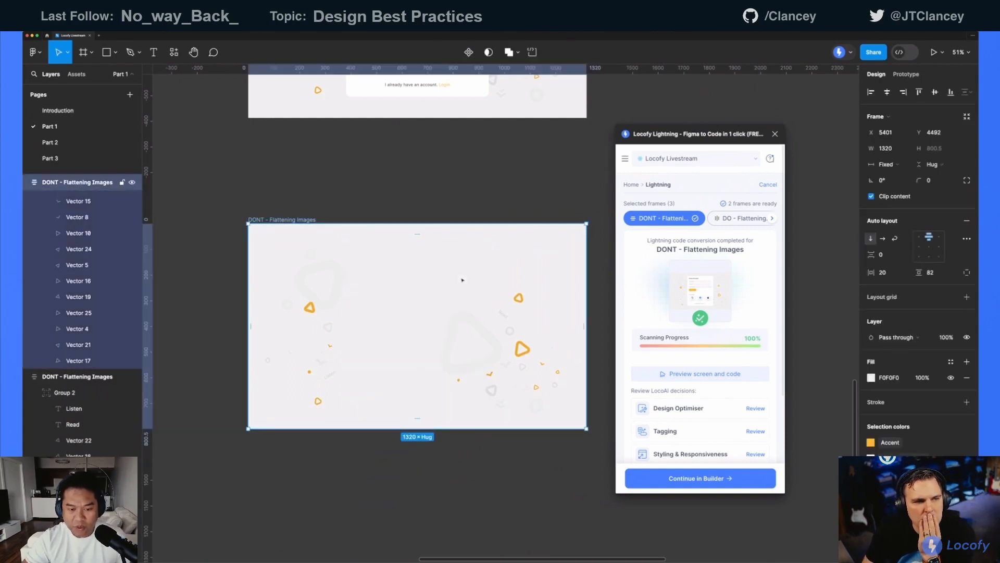
pyautogui.hscroll(2, 369, 280)
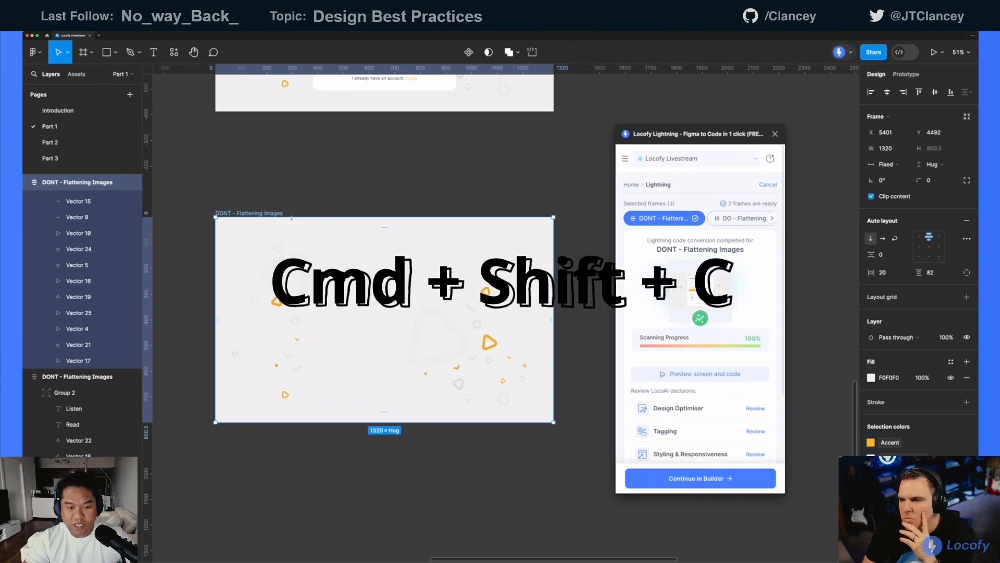
pyautogui.press('super+shift+c')
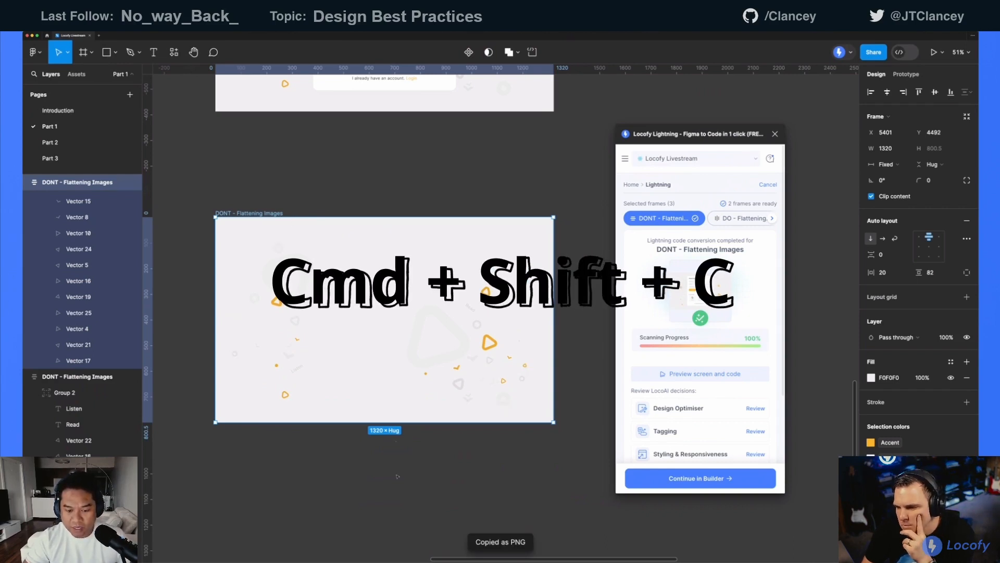
pyautogui.click(400, 466)
pyautogui.scroll(-3, 400, 466)
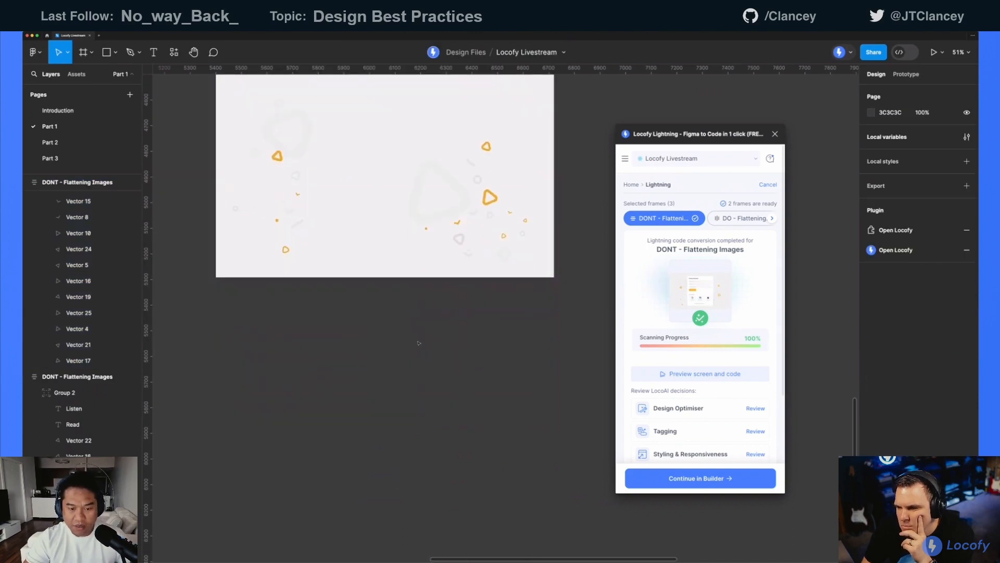
pyautogui.press('super+v')
pyautogui.moveTo(427, 294); pyautogui.dragTo(323, 400)
# Remove the copied vector background frame and move the pasted image into its place at about X 5388, Y 4412
pyautogui.scroll(1, 323, 239)
pyautogui.click(258, 117)
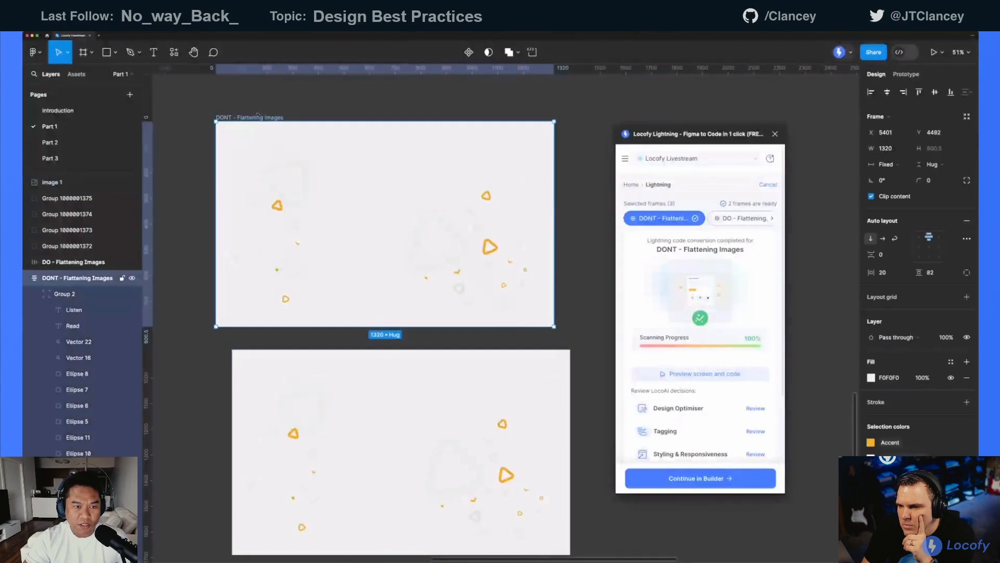
pyautogui.press('super+shift+h')
pyautogui.moveTo(333, 462); pyautogui.dragTo(313, 211)
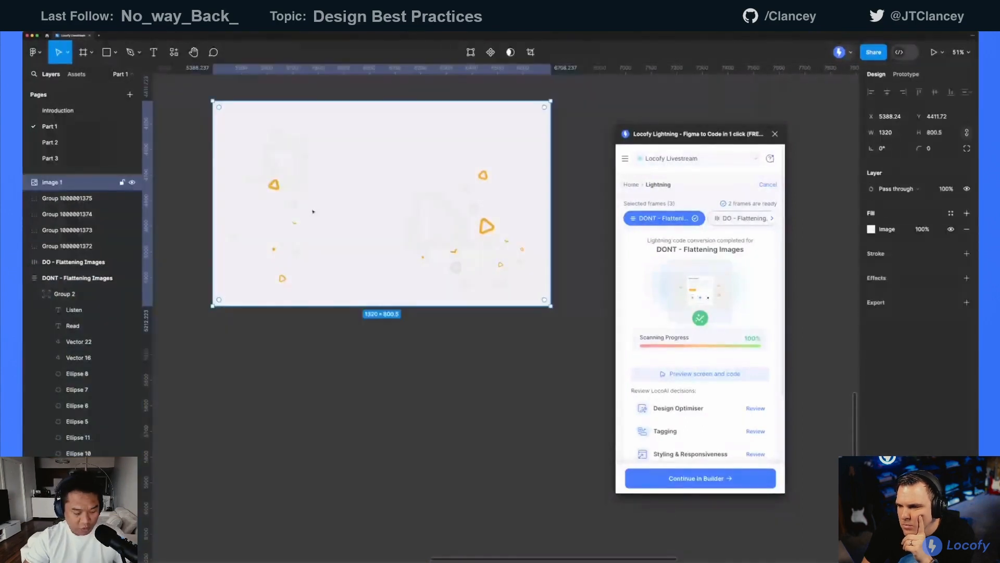
pyautogui.press('alt+super+c')
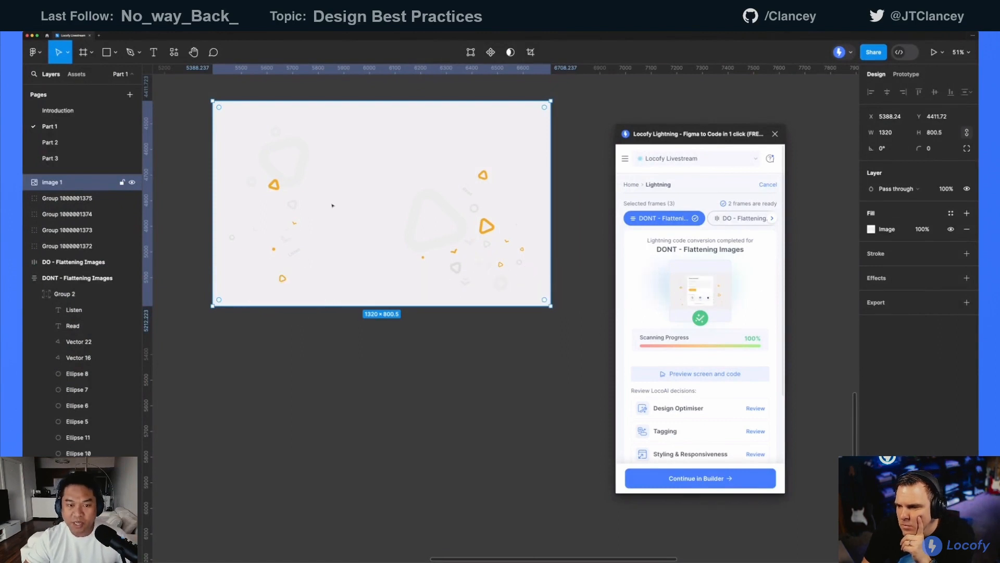
# Try replacing the DO - Flattening Images frame's image fill with a solid FFFFFF fill, and undo both fill changes
pyautogui.scroll(10, 332, 205)
pyautogui.press('Escape')
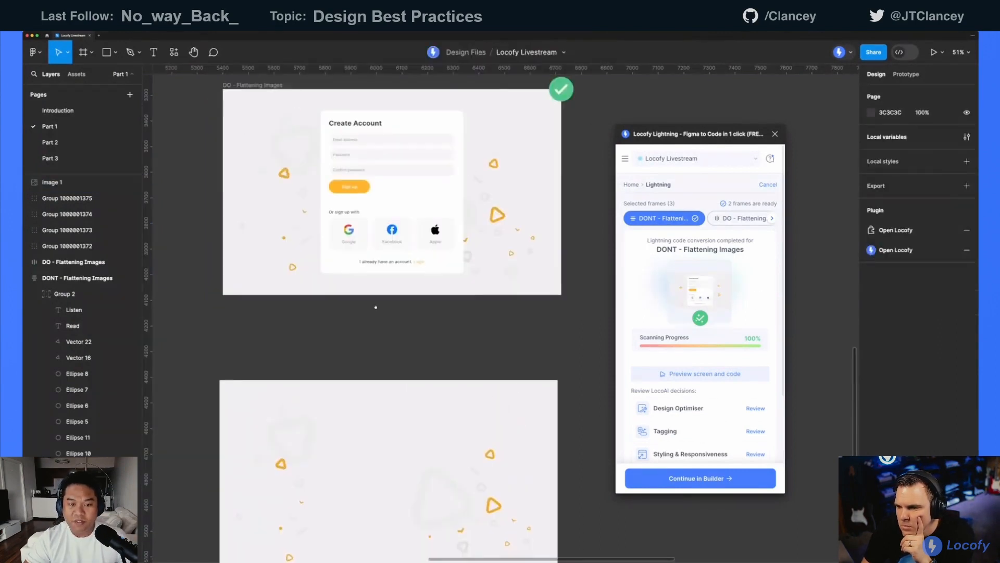
pyautogui.click(352, 99)
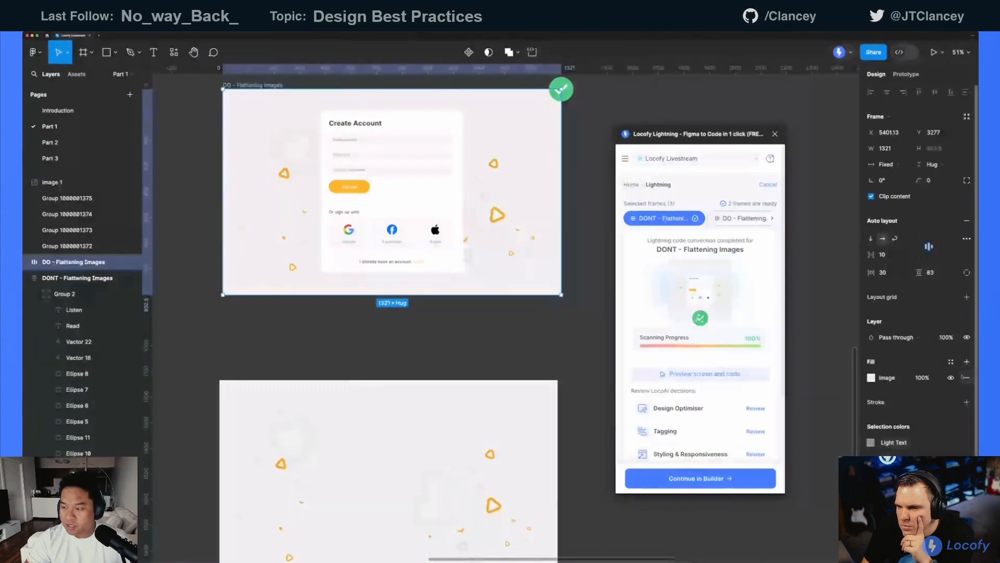
pyautogui.click(965, 377)
pyautogui.scroll(2, 396, 224)
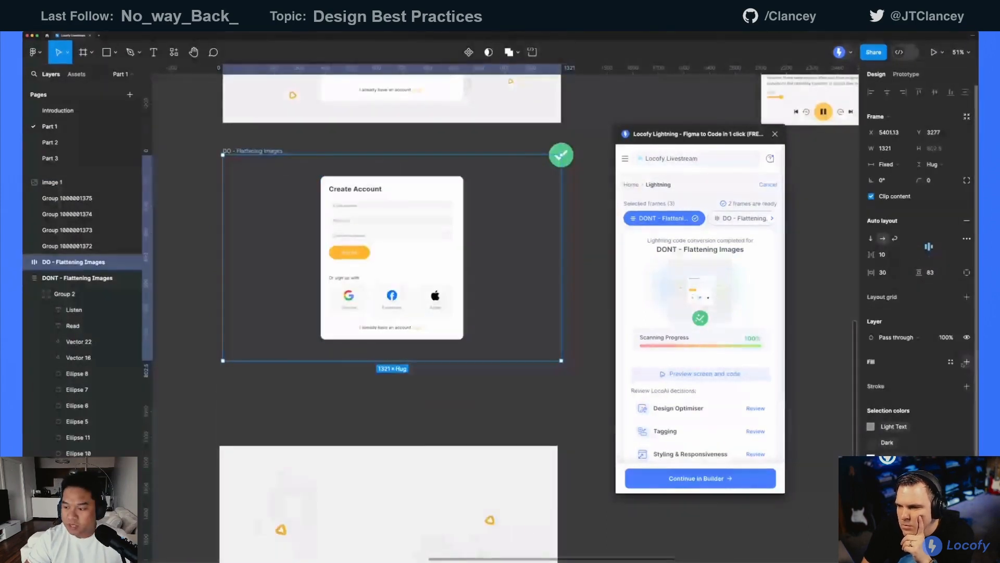
pyautogui.click(966, 362)
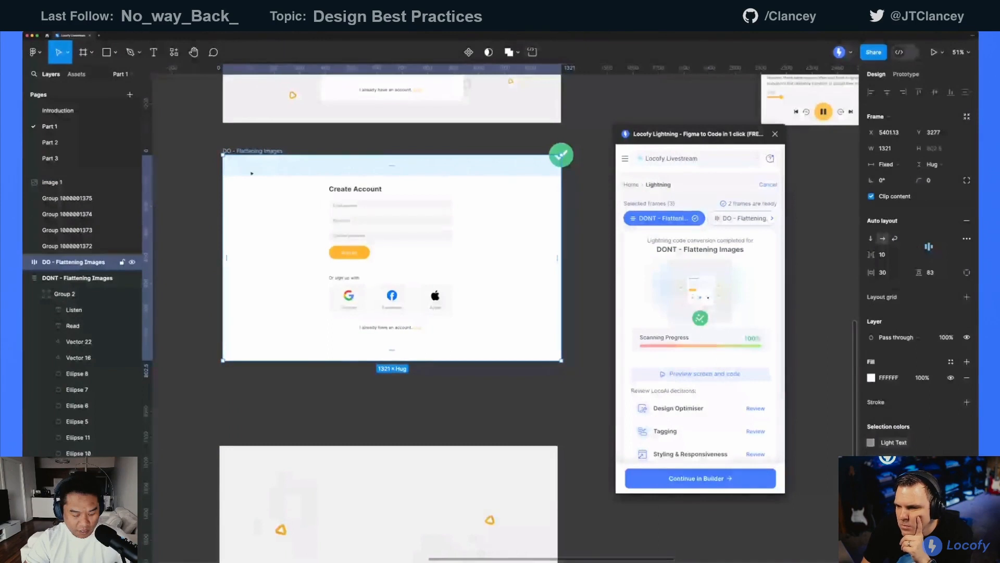
pyautogui.press('super+z')
pyautogui.press('super+z')
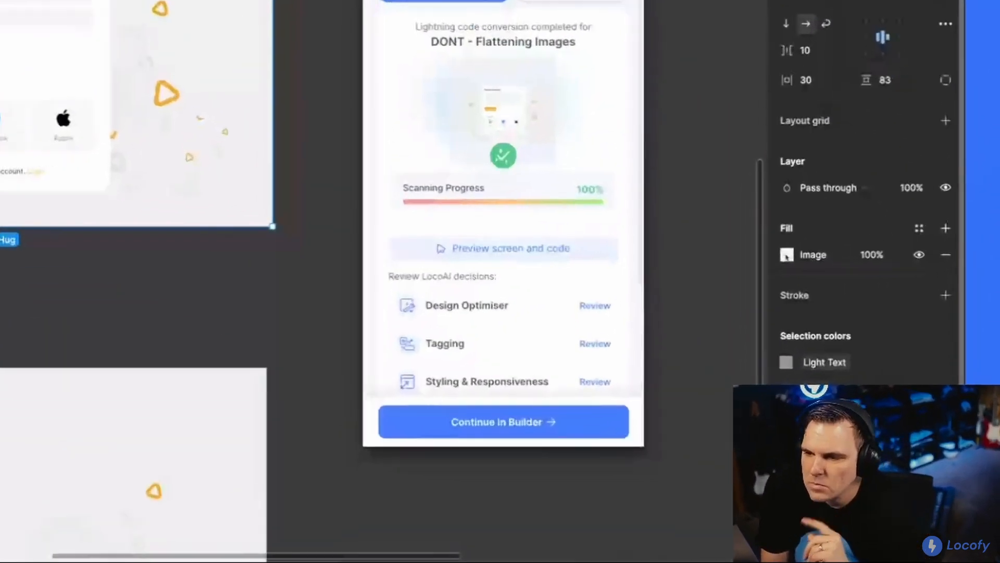
# Inspect the DO frame's image fill settings with the Locofy Lightning window moved aside, and close them and move the window back
pyautogui.click(871, 378)
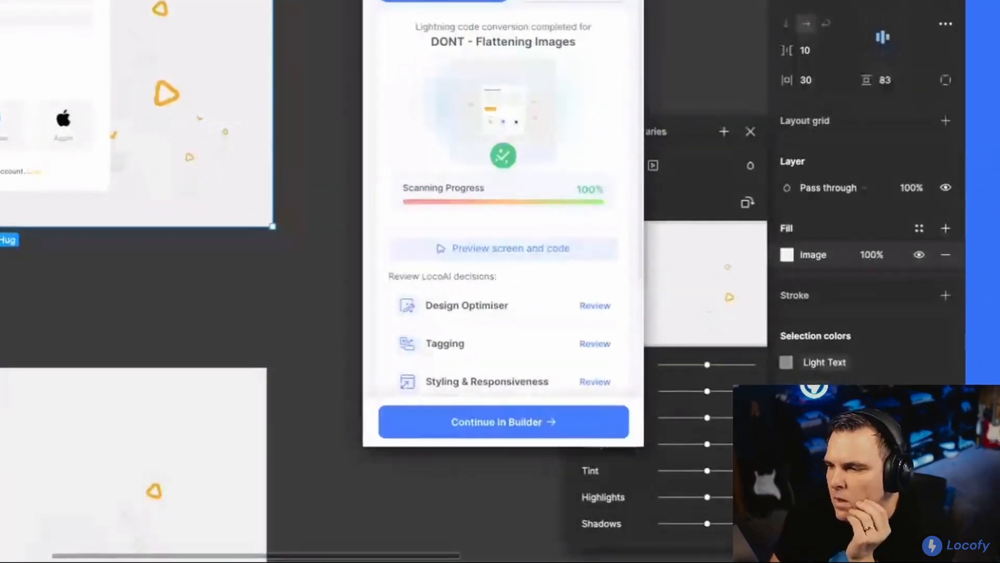
pyautogui.moveTo(704, 134); pyautogui.dragTo(641, 134)
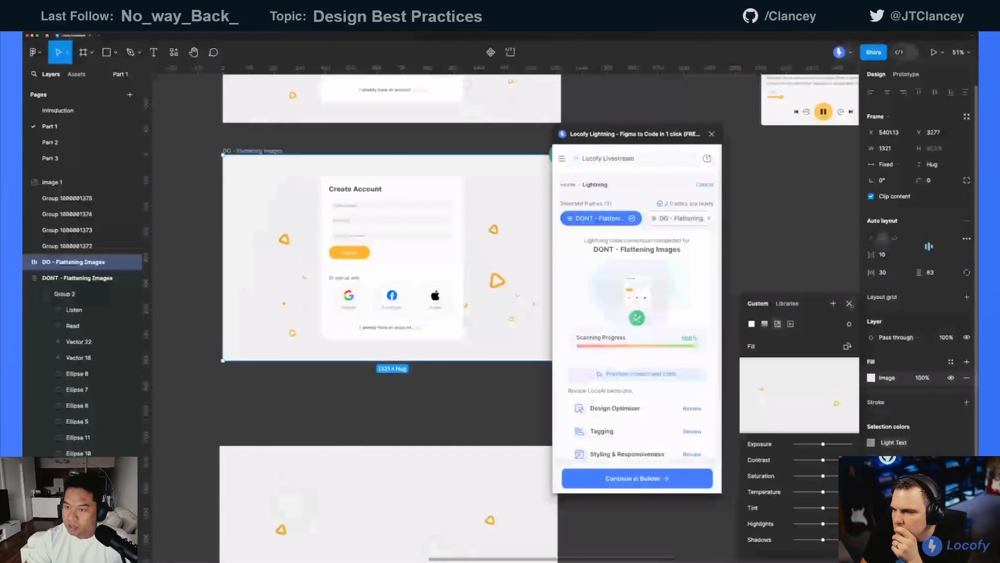
pyautogui.click(816, 246)
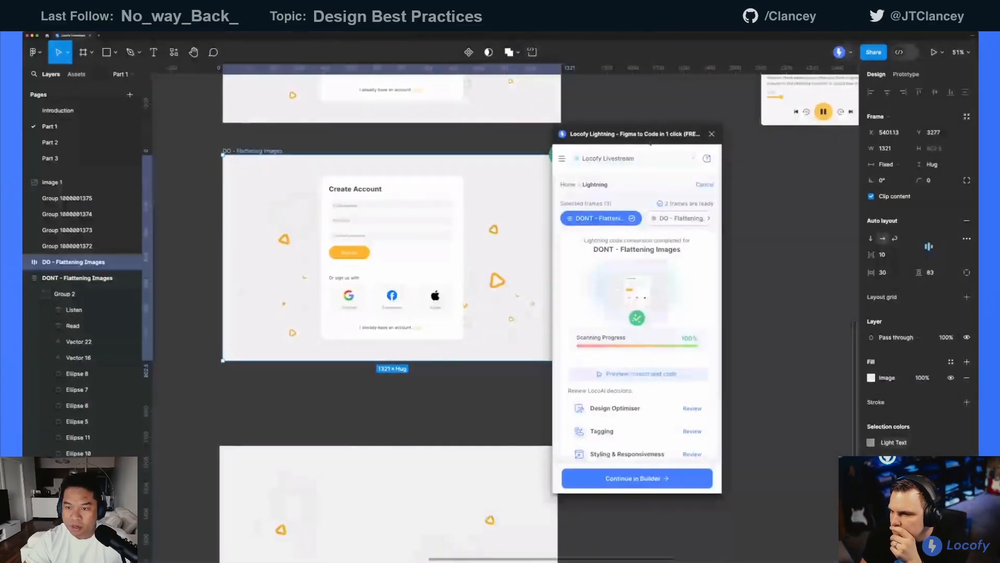
pyautogui.moveTo(581, 42); pyautogui.dragTo(659, 48)
pyautogui.moveTo(721, 141); pyautogui.dragTo(723, 141)
# Open the generated Lightning code preview for the DO - Flattening Images frame and reposition its window to fit the screen
pyautogui.click(589, 219)
pyautogui.click(521, 203)
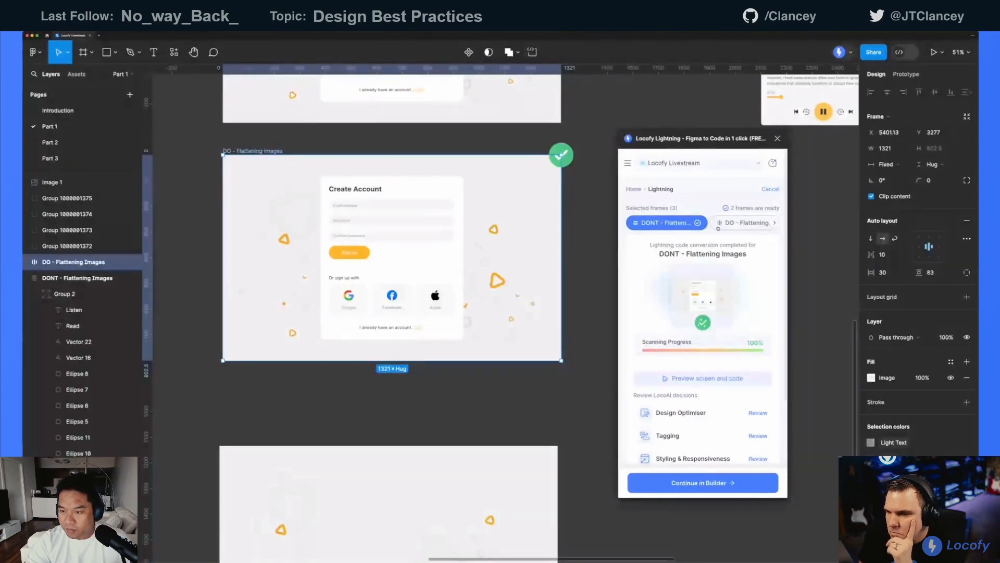
pyautogui.click(633, 189)
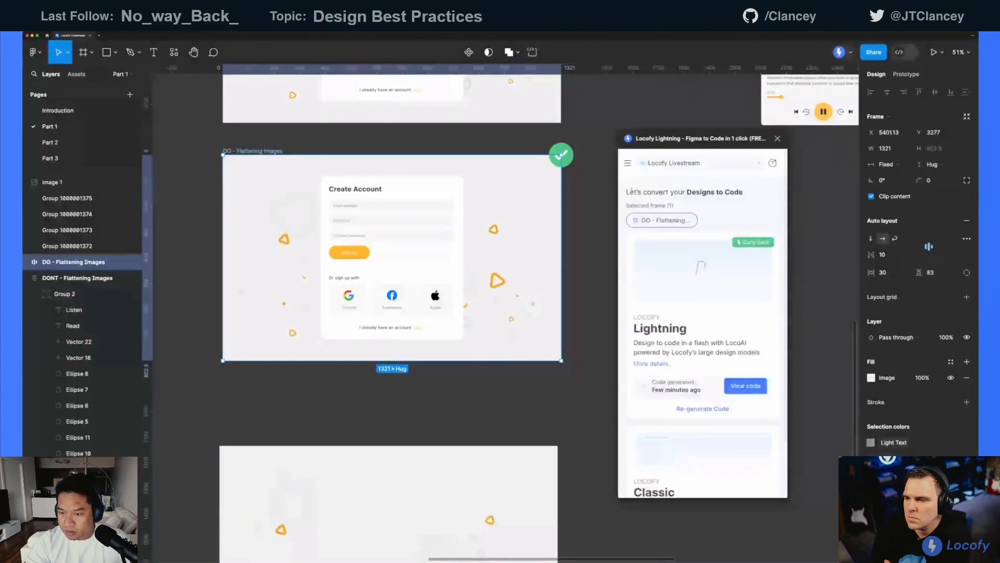
pyautogui.click(747, 388)
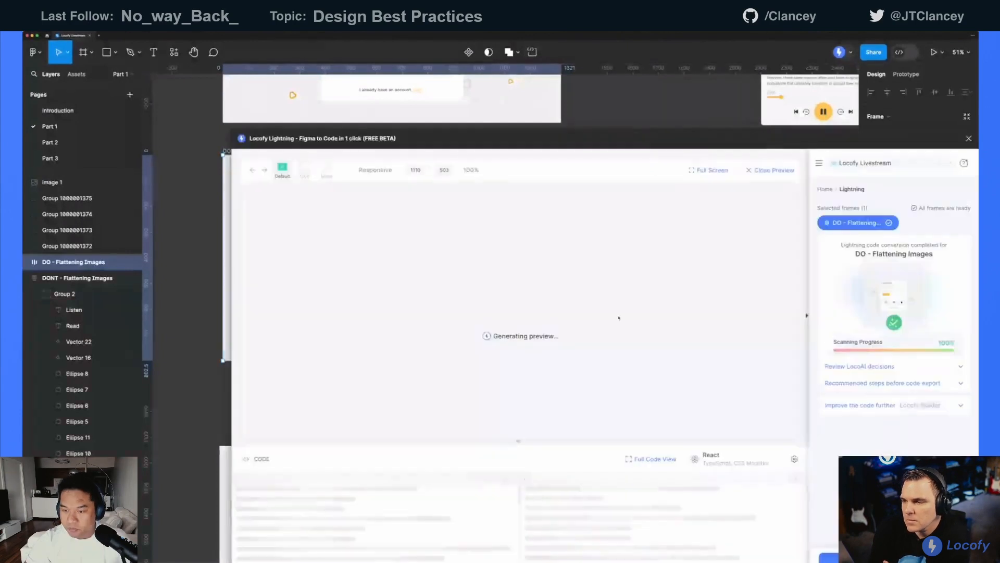
pyautogui.moveTo(677, 146); pyautogui.dragTo(602, 84)
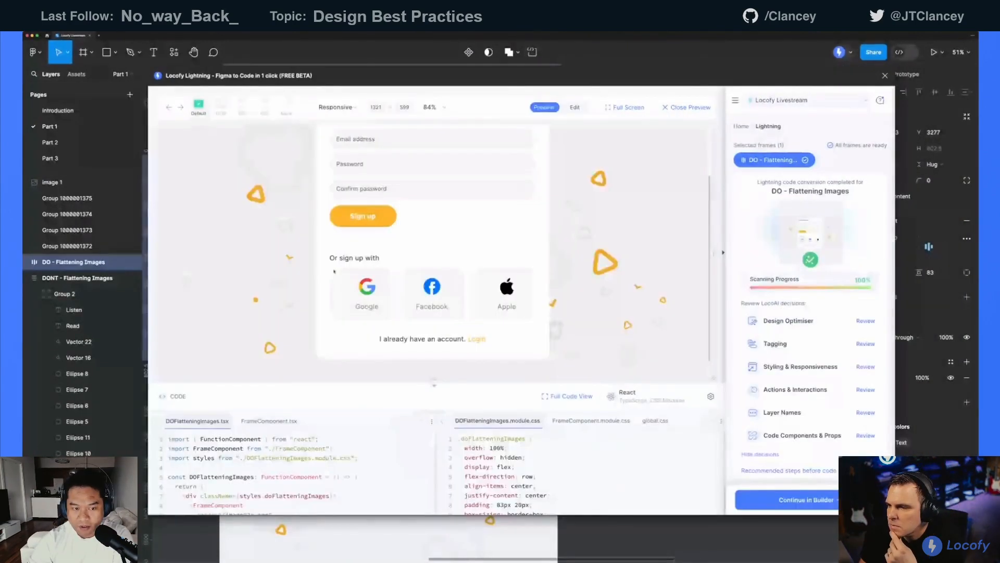
# Examine the DO preview's form and flattened background with its DOFlatteningImages.tsx code, and return to the Locofy home page
pyautogui.scroll(2, 282, 260)
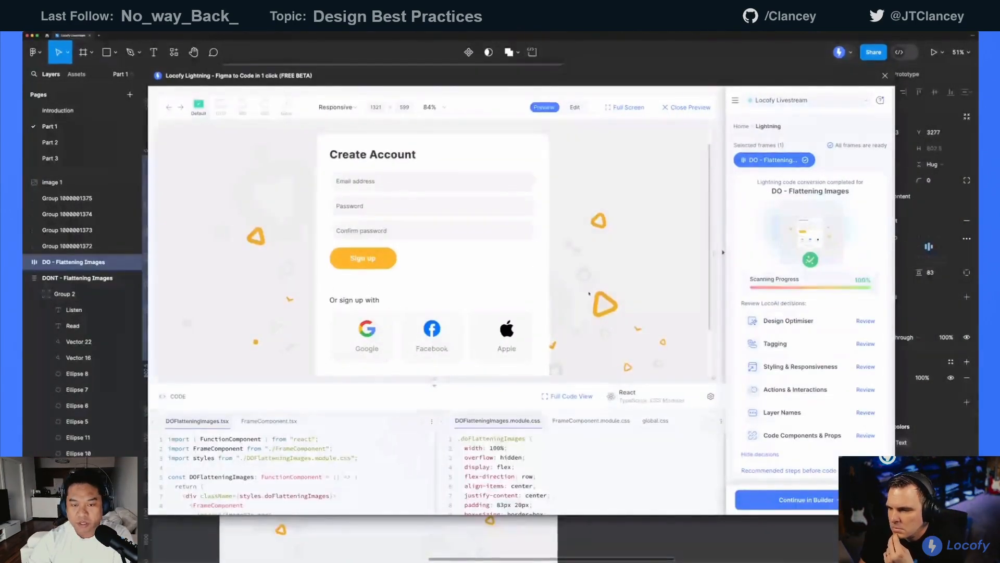
pyautogui.scroll(-1, 596, 265)
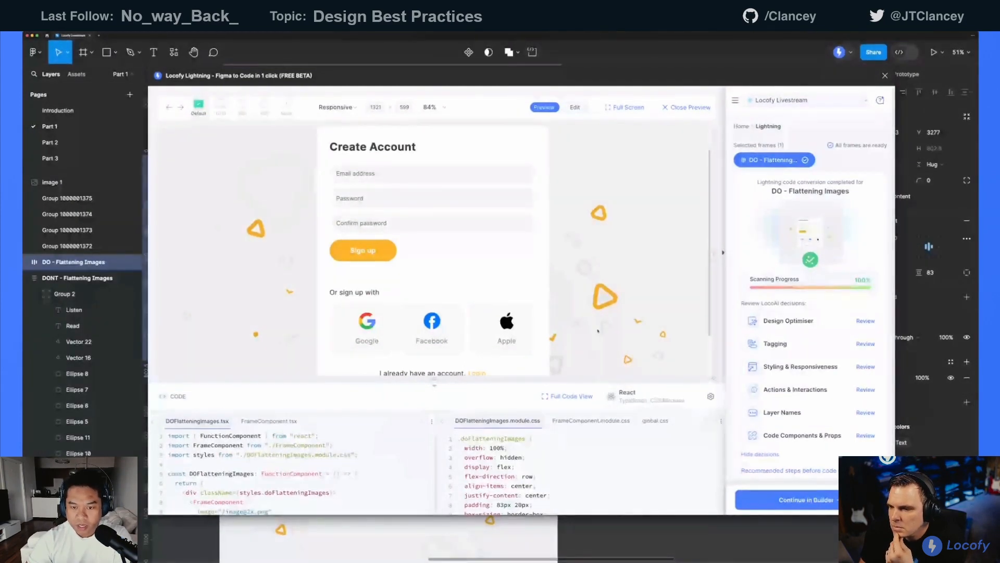
pyautogui.scroll(2, 598, 329)
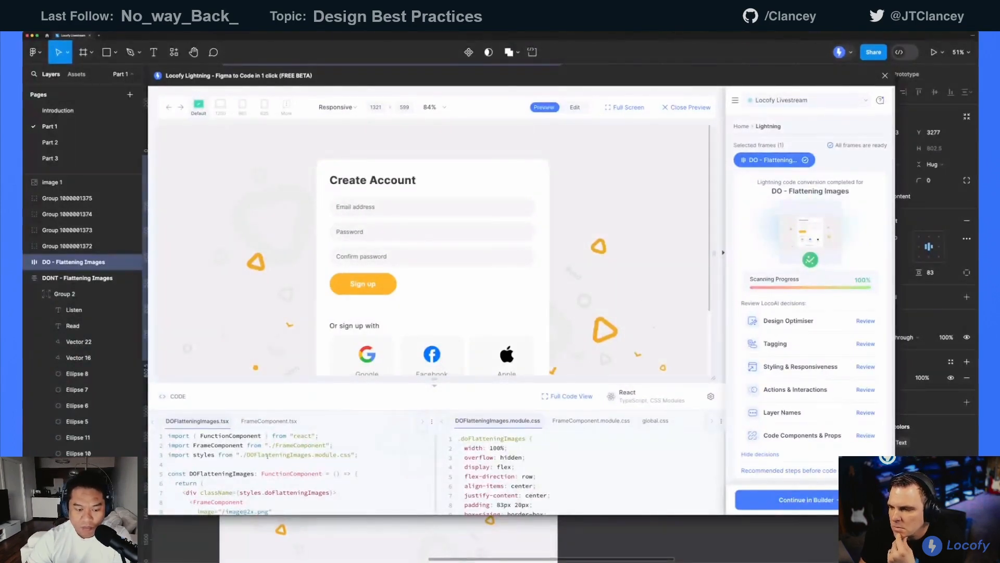
pyautogui.scroll(-1, 267, 456)
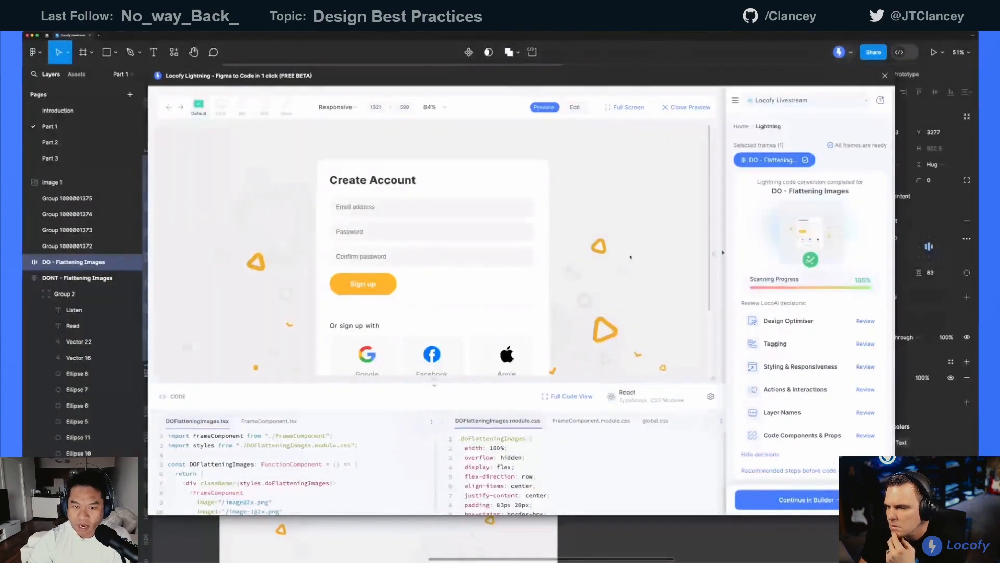
pyautogui.click(739, 128)
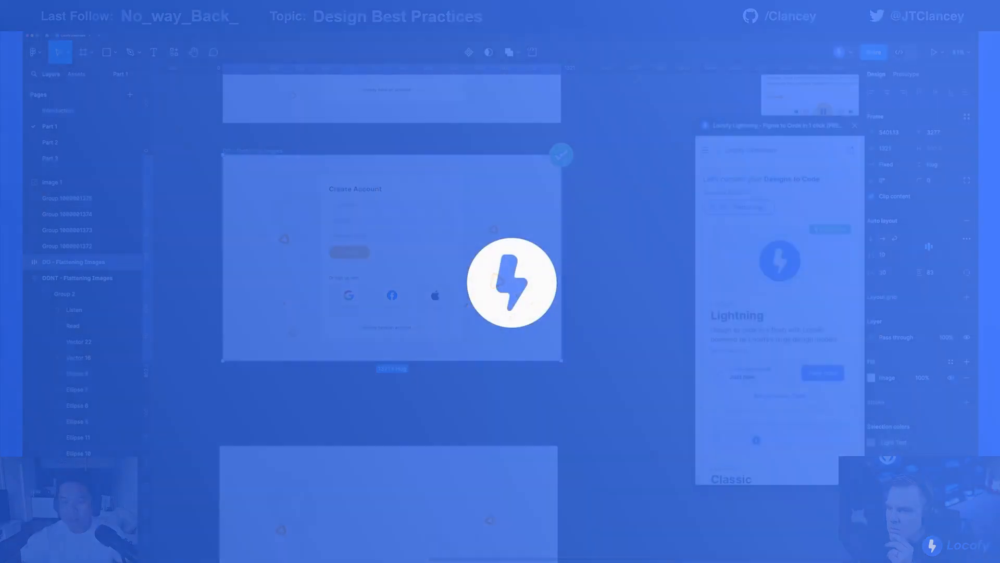